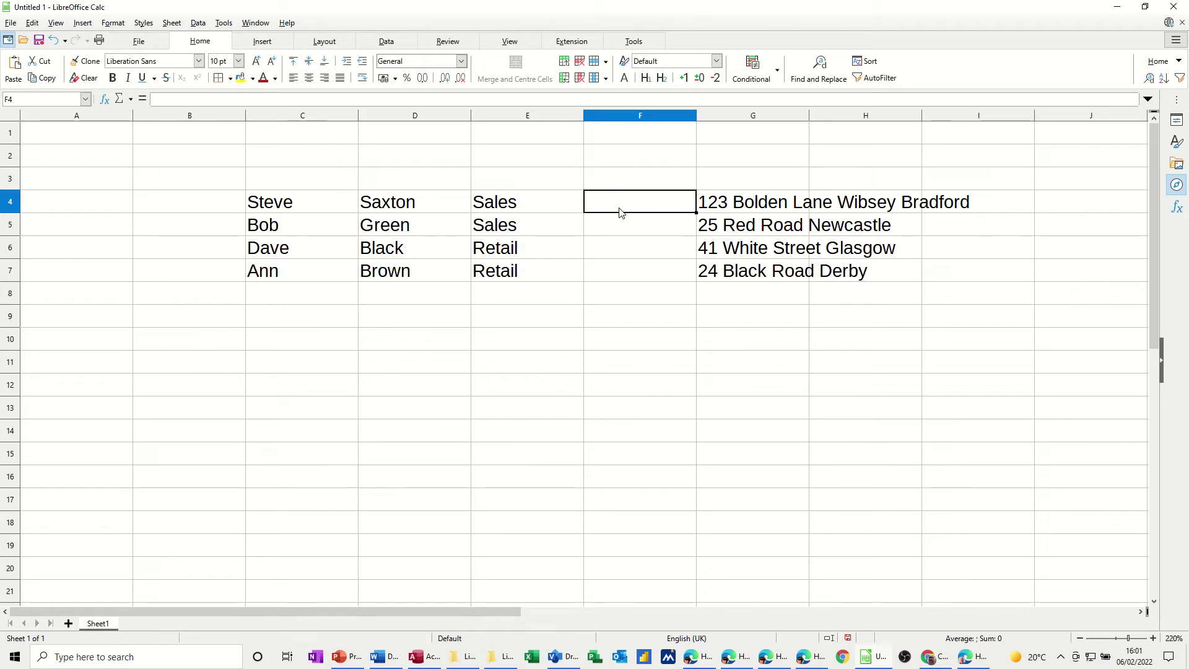
{"action": "type", "text": "="}
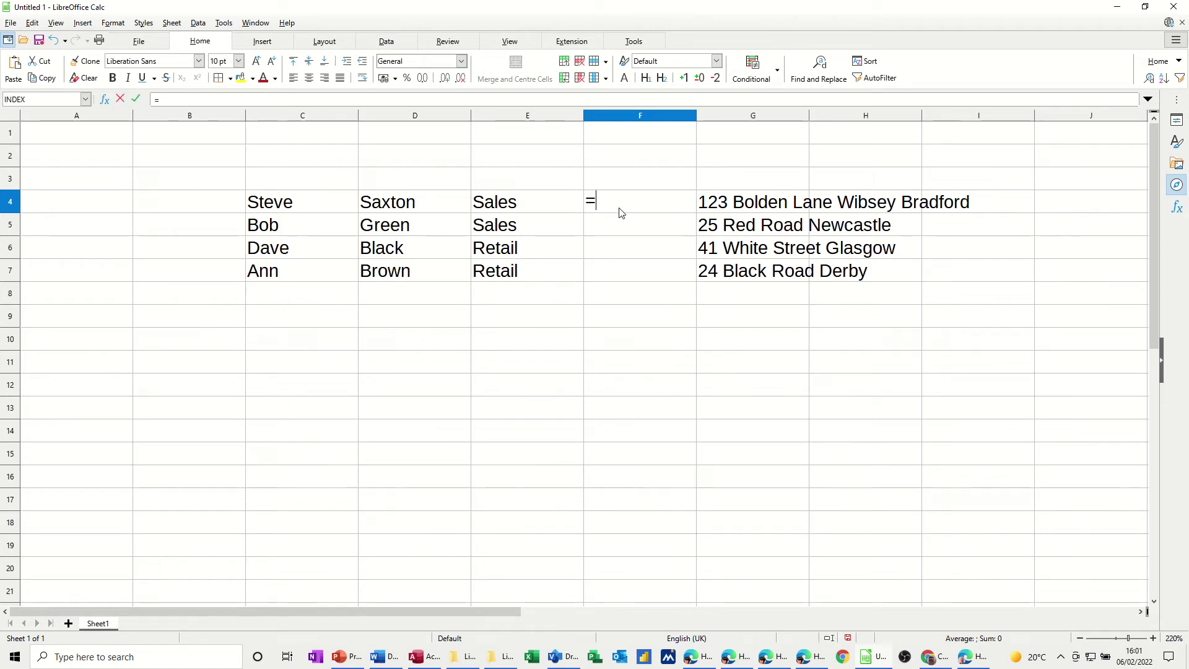
{"action": "left_click", "coordinate": [327, 213]}
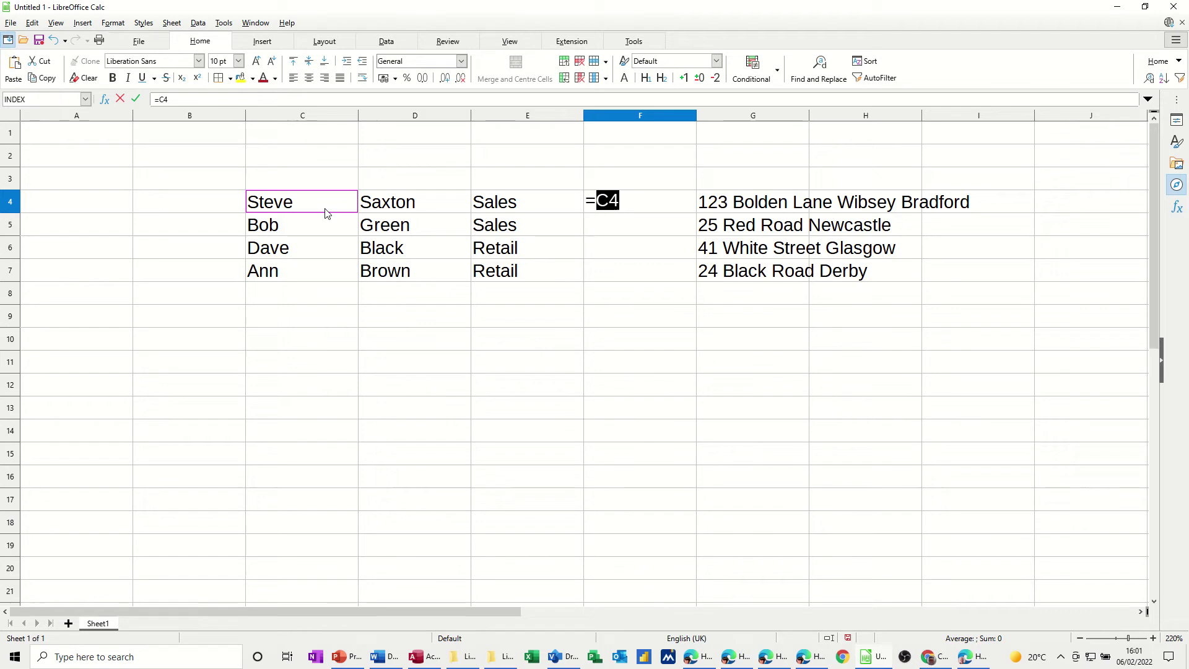
{"action": "type", "text": "&"}
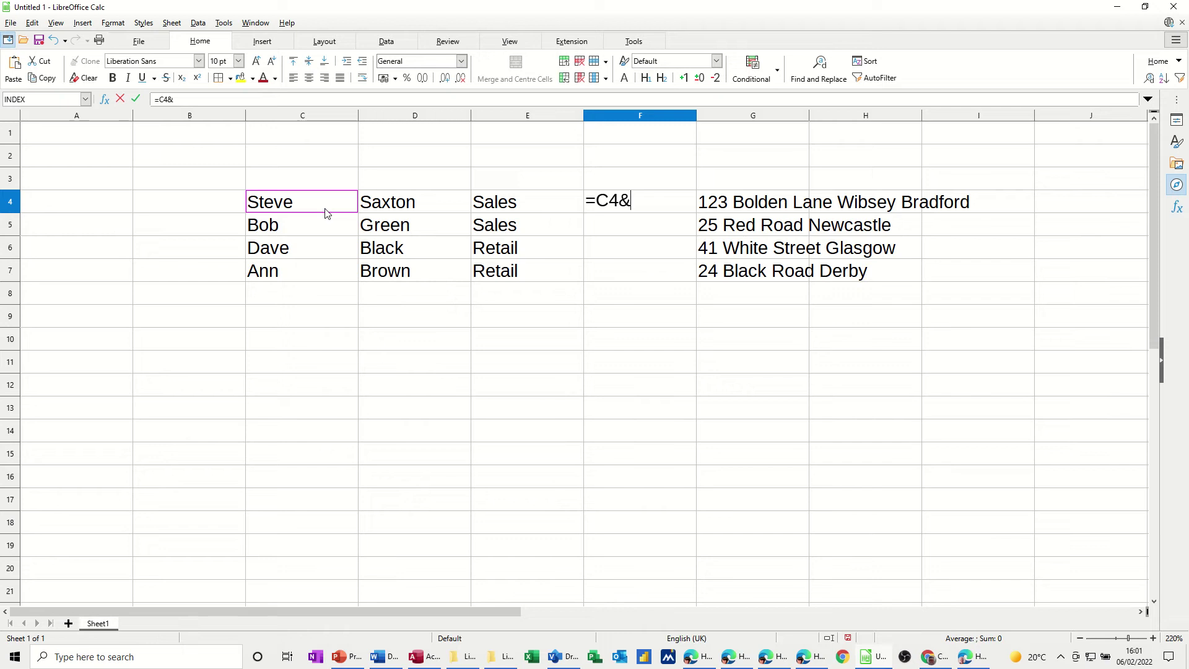
{"action": "type", "text": "\" "}
{"action": "type", "text": "\""}
{"action": "type", "text": "&"}
{"action": "left_click", "coordinate": [436, 205]}
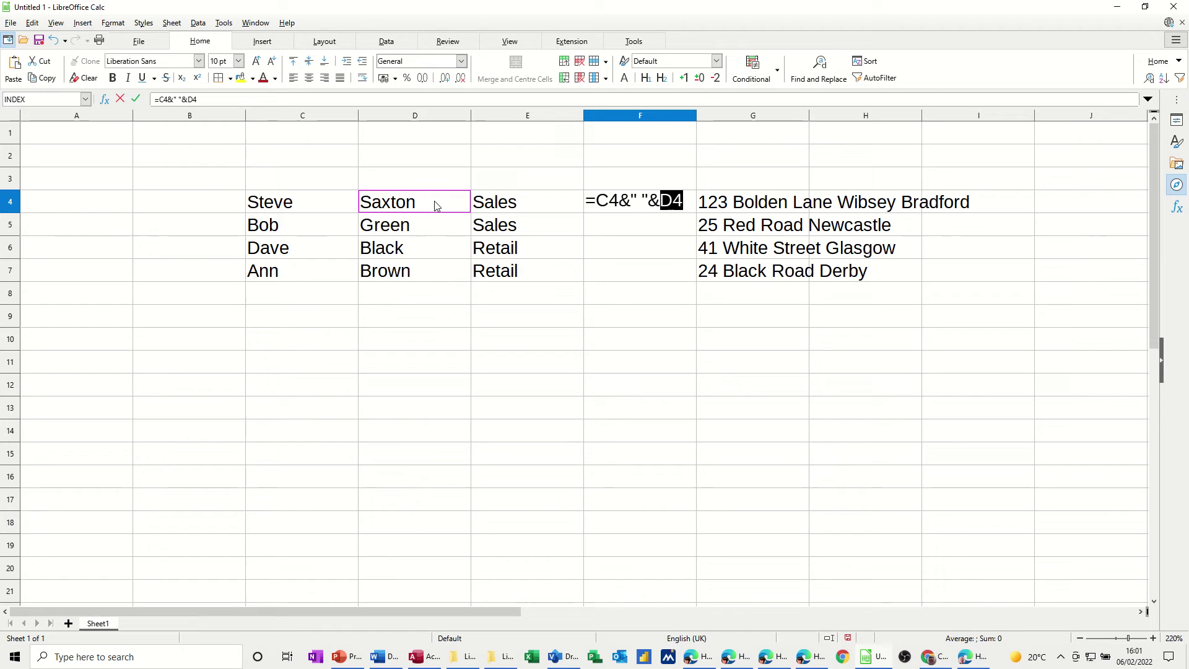
{"action": "type", "text": "&"}
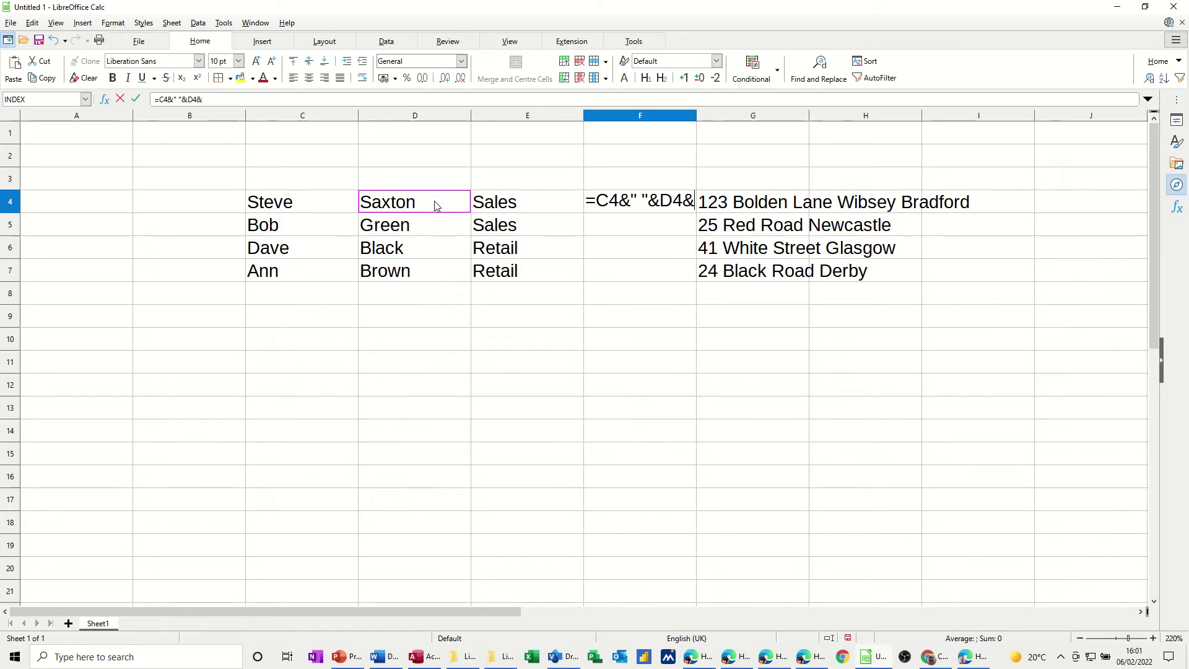
{"action": "type", "text": "\" \""}
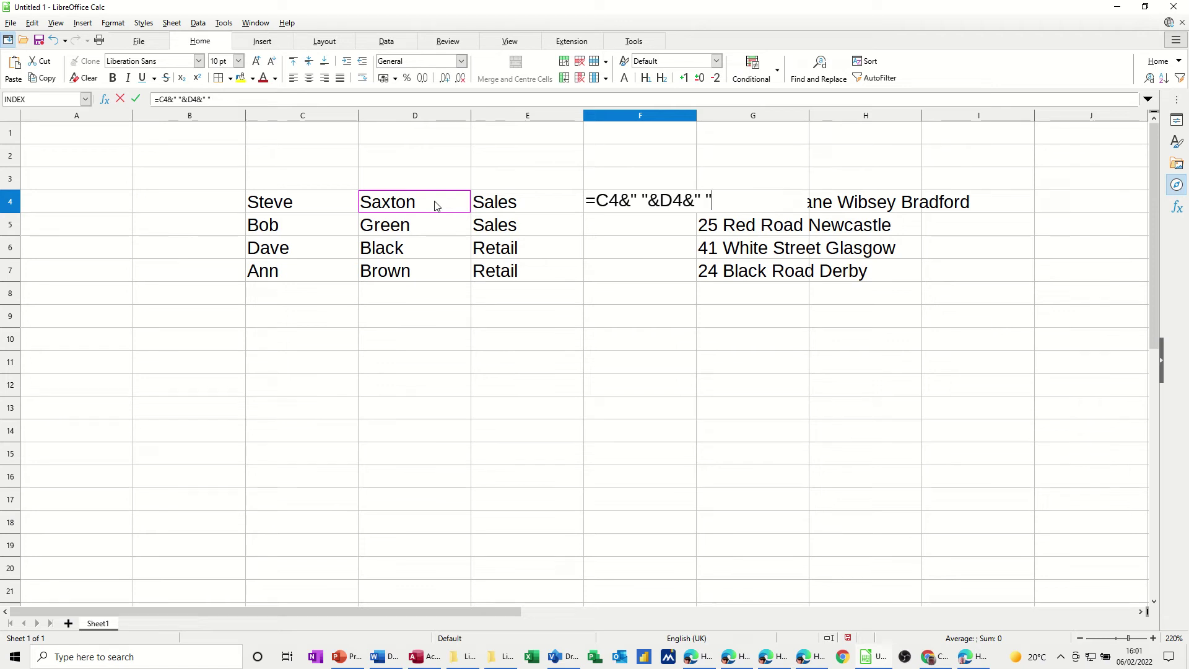
{"action": "type", "text": "&"}
{"action": "left_click", "coordinate": [503, 206]}
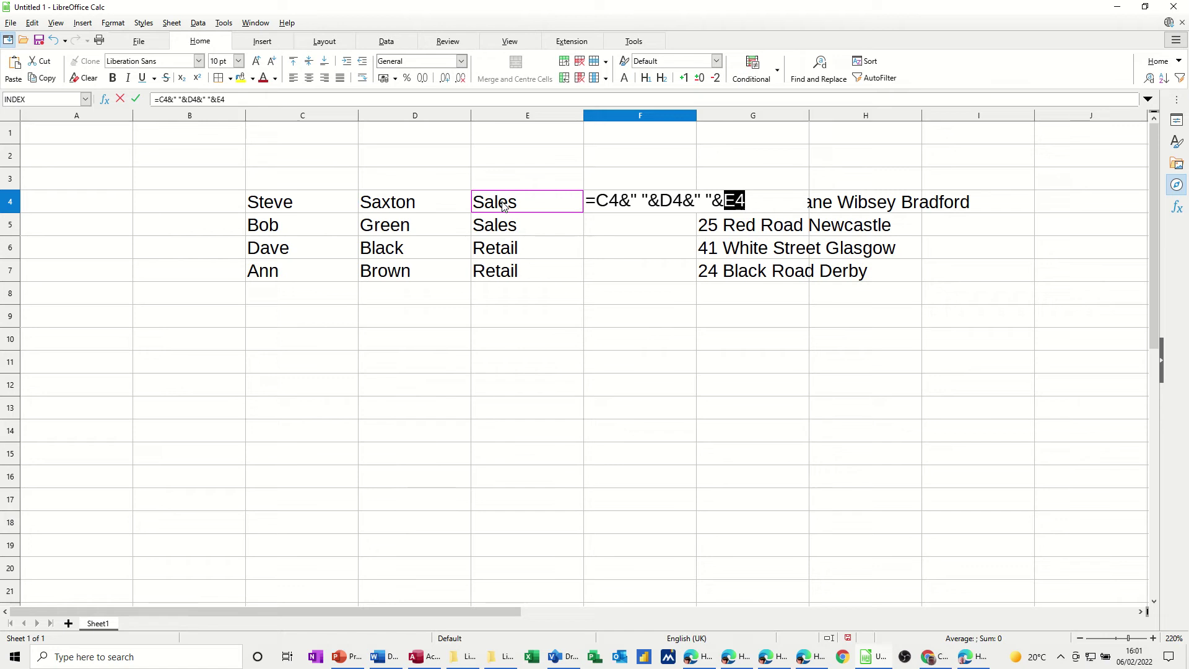
{"action": "left_click", "coordinate": [135, 99]}
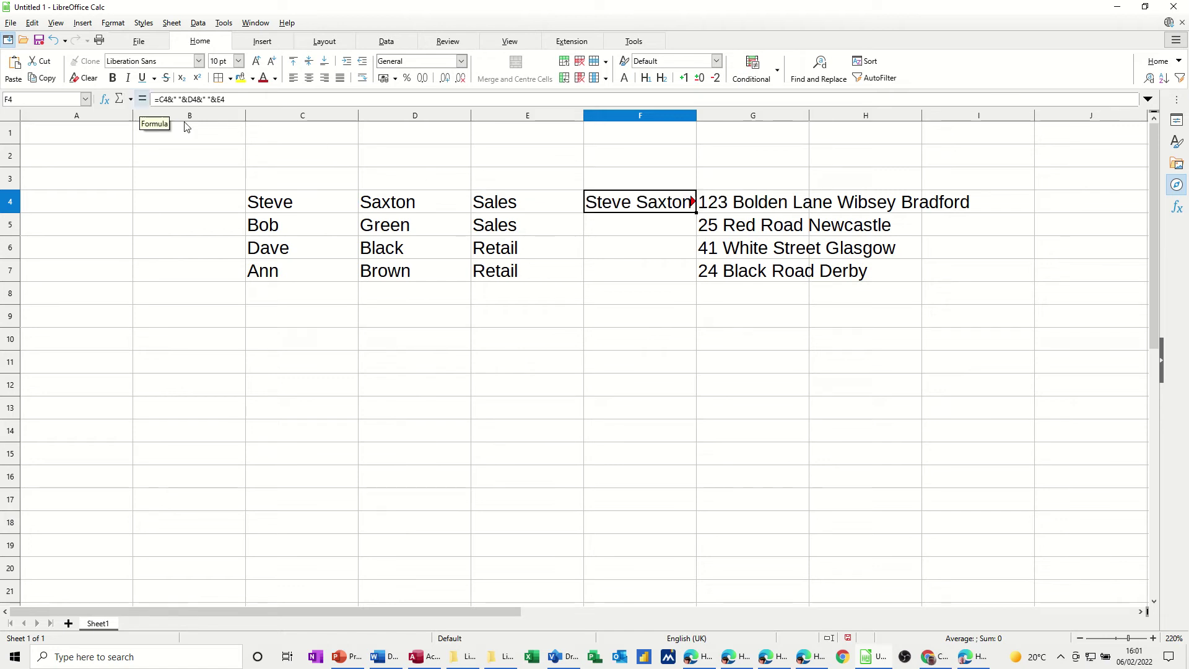
Autofit column F, fill the joined-name formula down to F7, then clear F4:F7
{"action": "left_click_drag", "start_coordinate": [695, 117], "coordinate": [695, 117]}
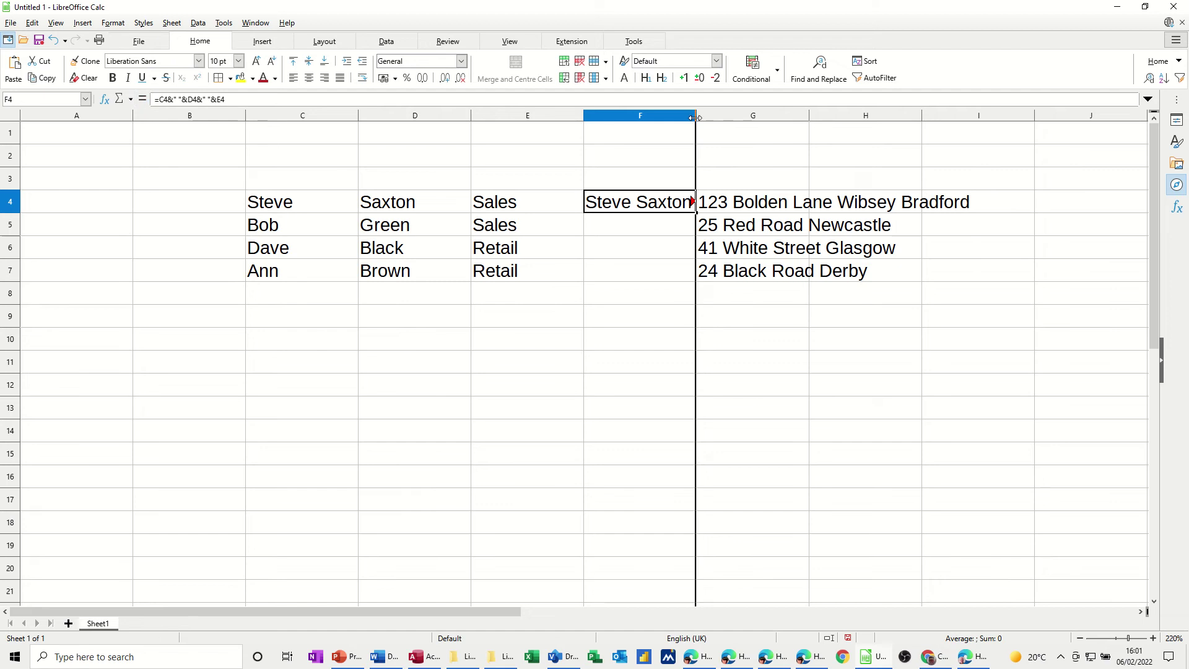
{"action": "double_click", "coordinate": [695, 118]}
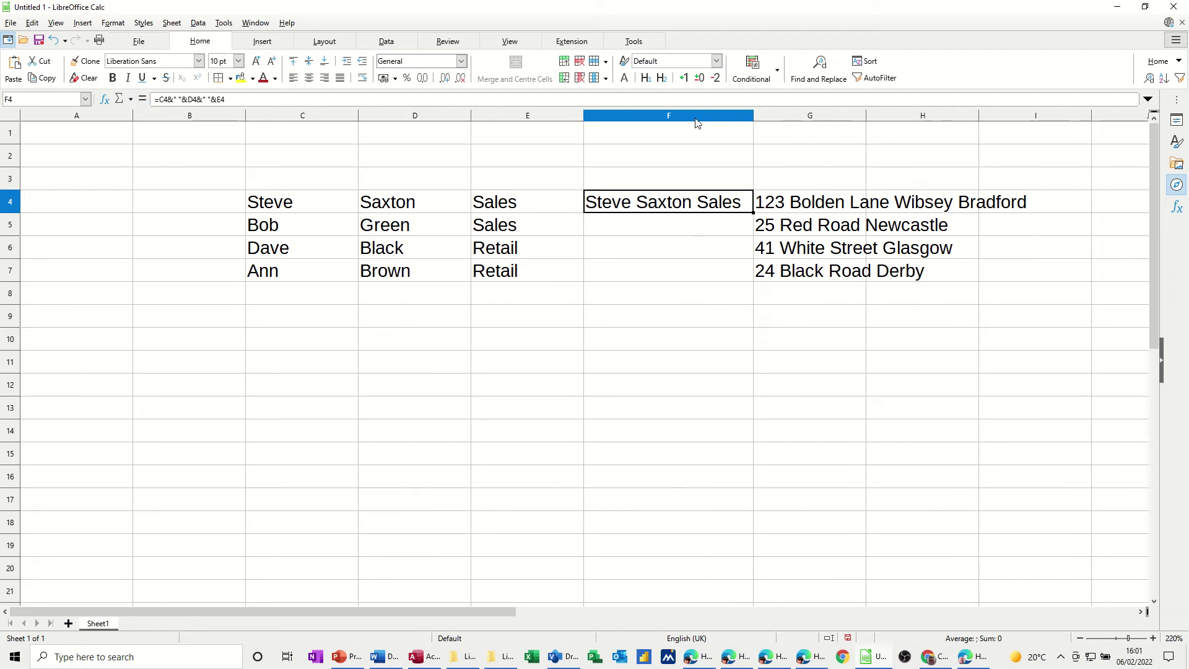
{"action": "double_click", "coordinate": [754, 213]}
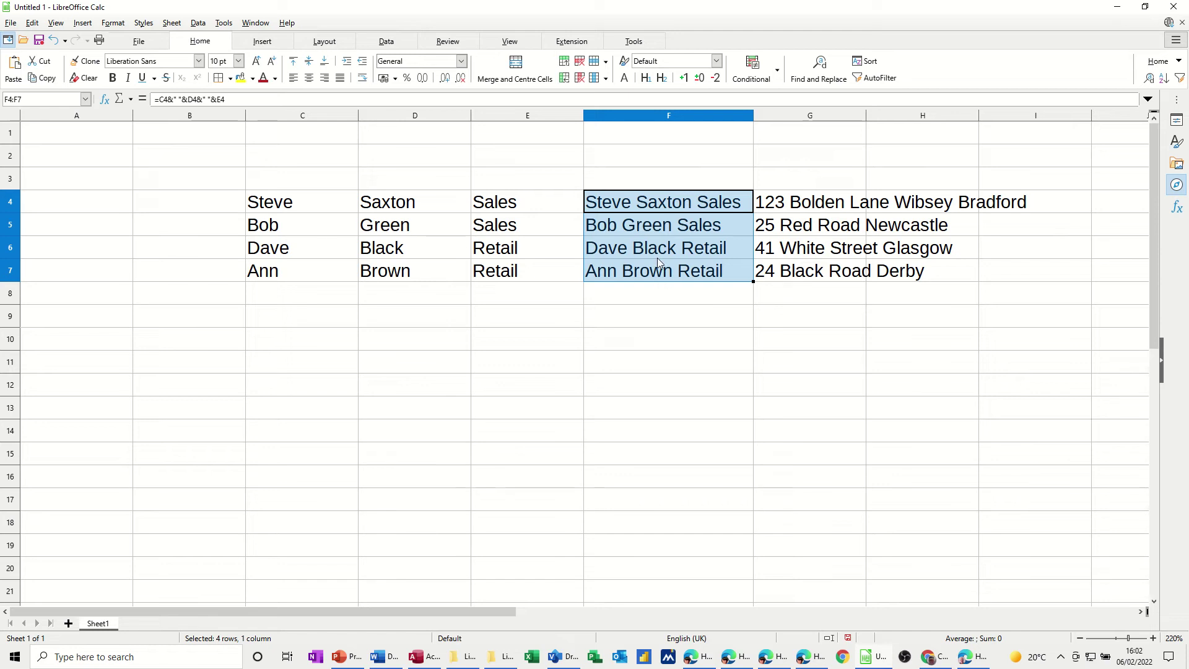
{"action": "key", "text": "Delete"}
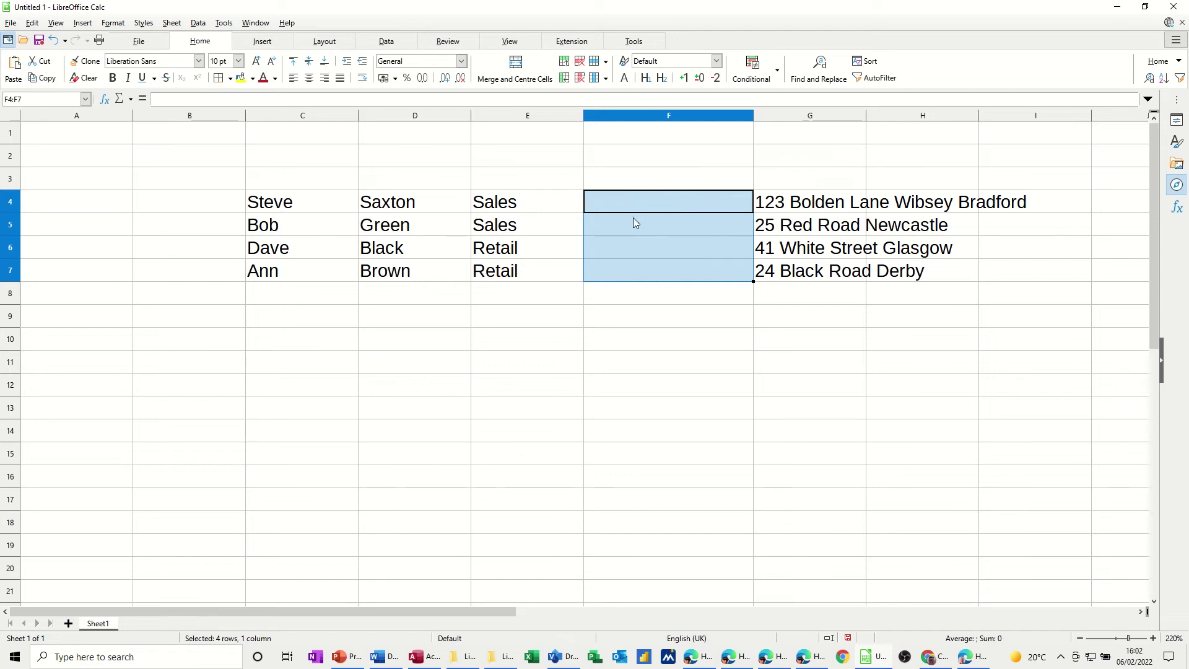
{"action": "left_click", "coordinate": [629, 204]}
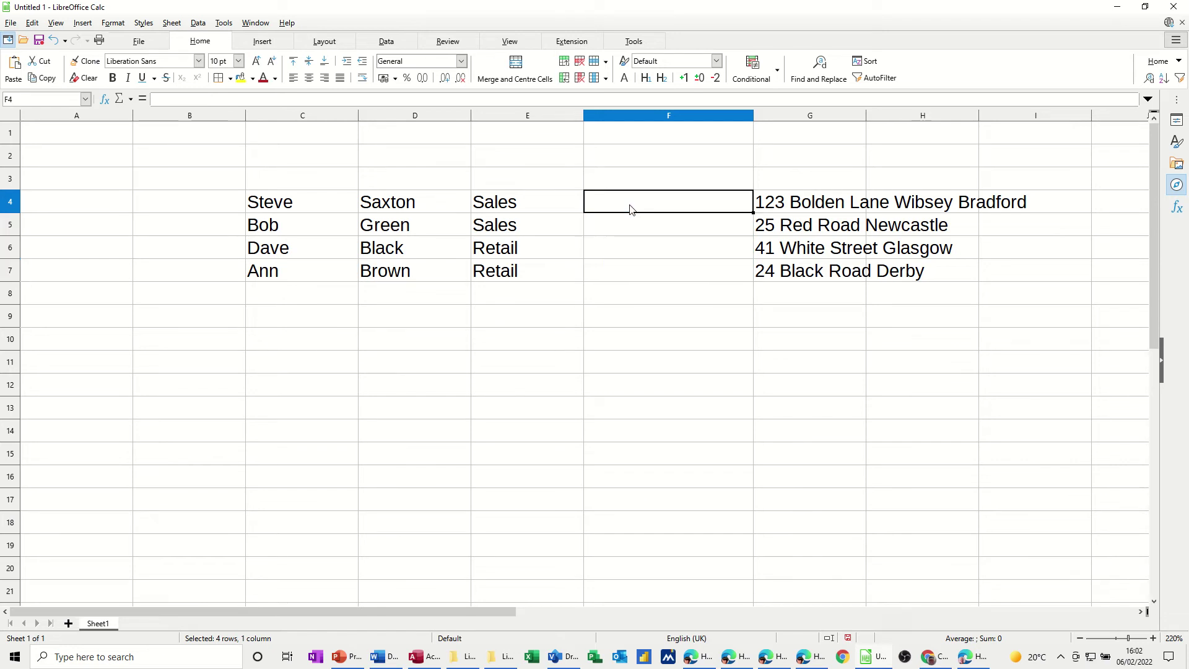
Insert the CONCATENATE function into F4 through the Function Wizard
{"action": "left_click", "coordinate": [106, 100]}
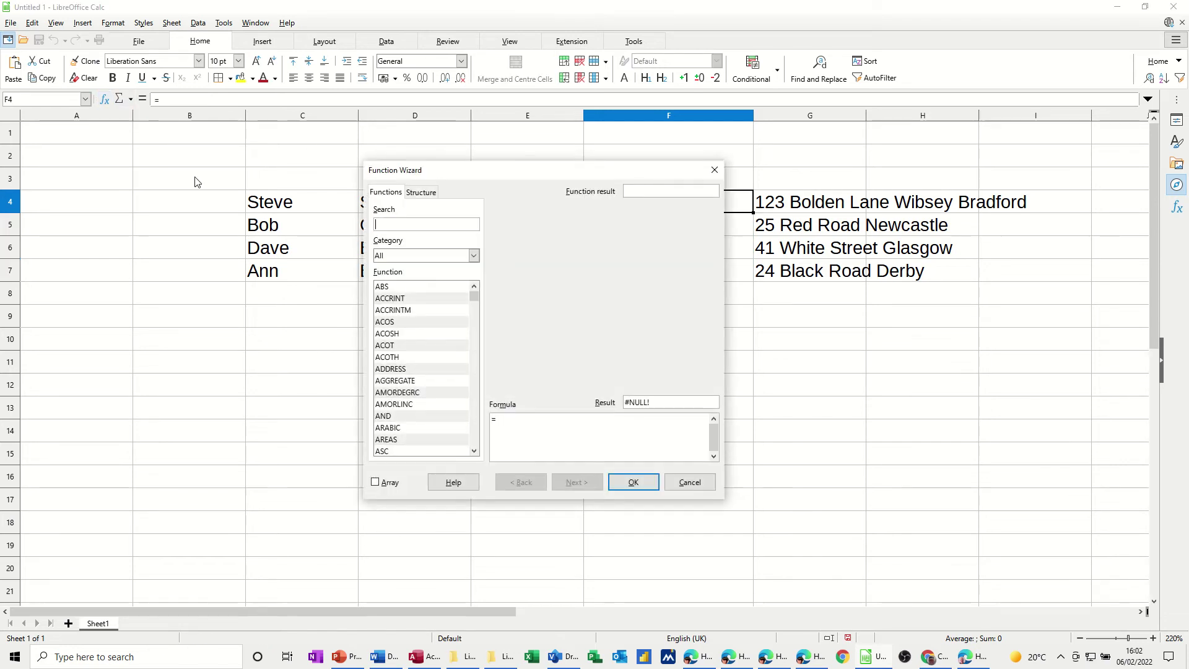
{"action": "type", "text": "c"}
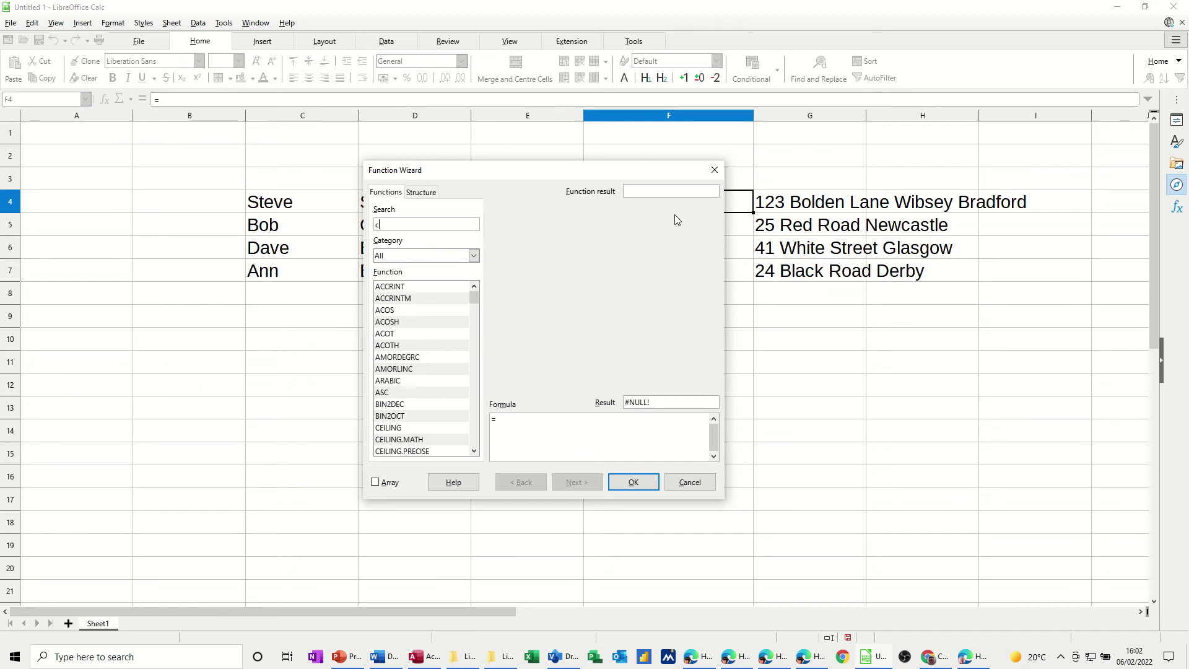
{"action": "type", "text": "on"}
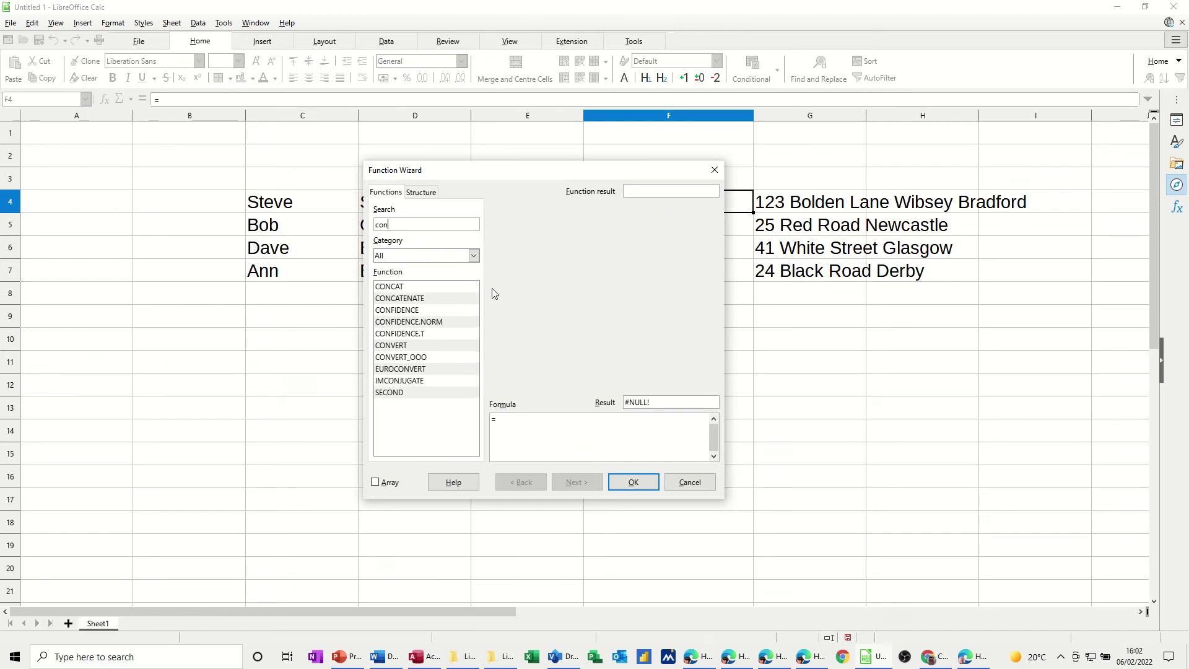
{"action": "double_click", "coordinate": [396, 299]}
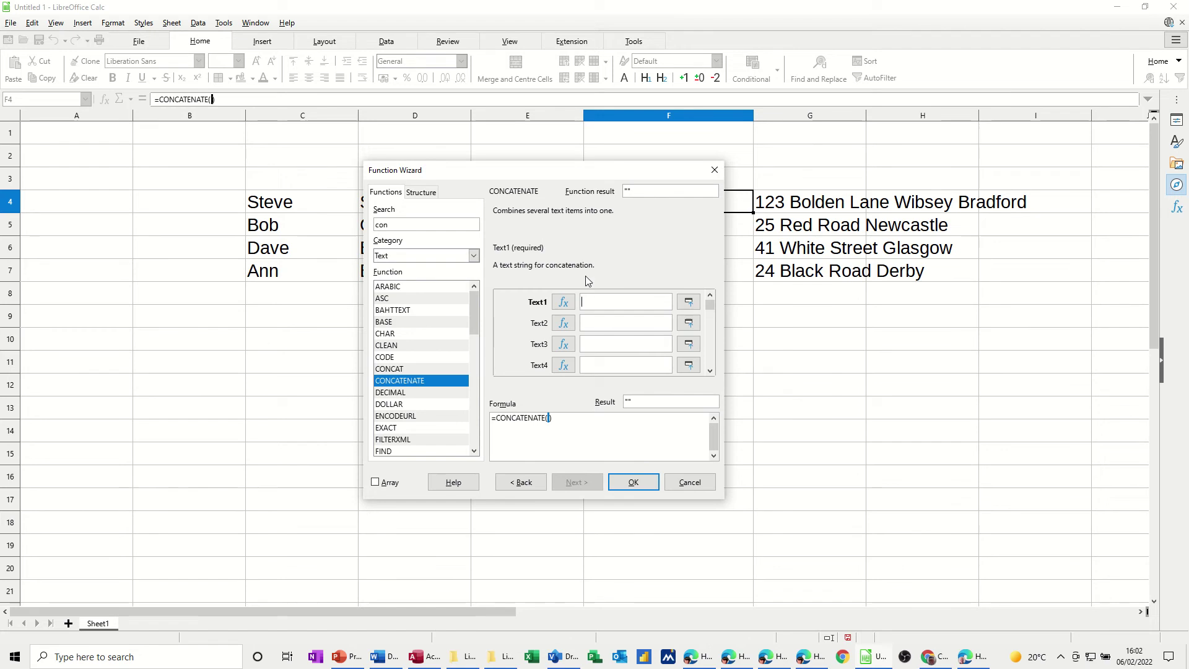
{"action": "left_click_drag", "start_coordinate": [578, 179], "coordinate": [790, 203]}
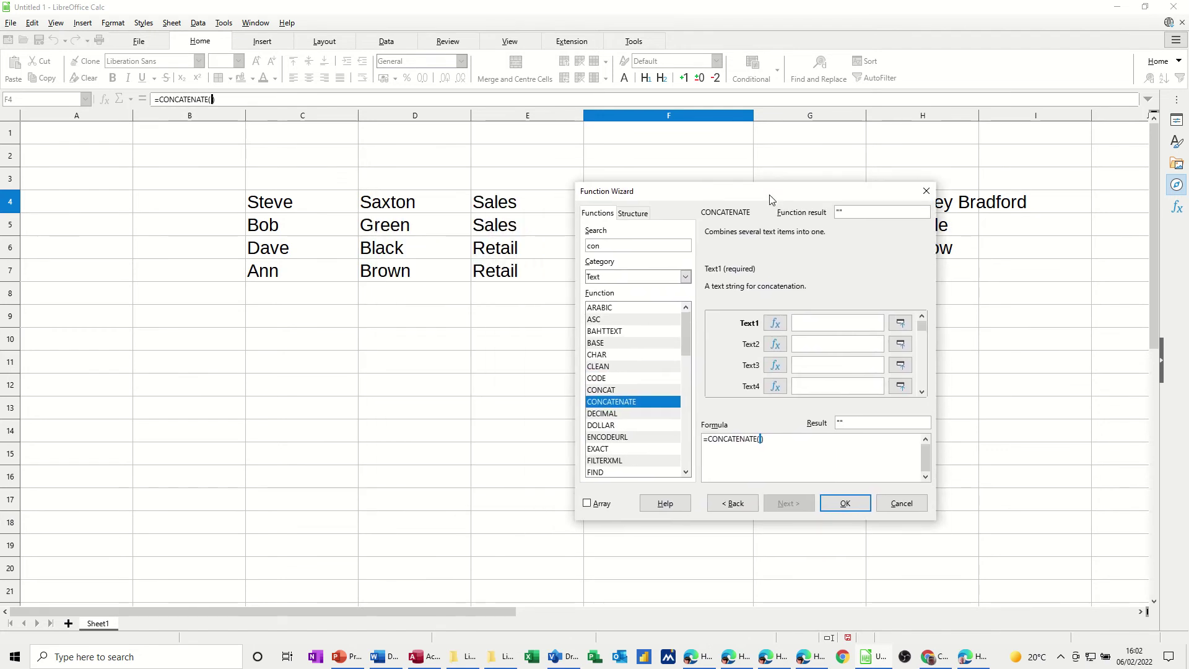
Set CONCATENATE's arguments to C4, " ", D4, " ", E4 and confirm it
{"action": "left_click", "coordinate": [299, 210]}
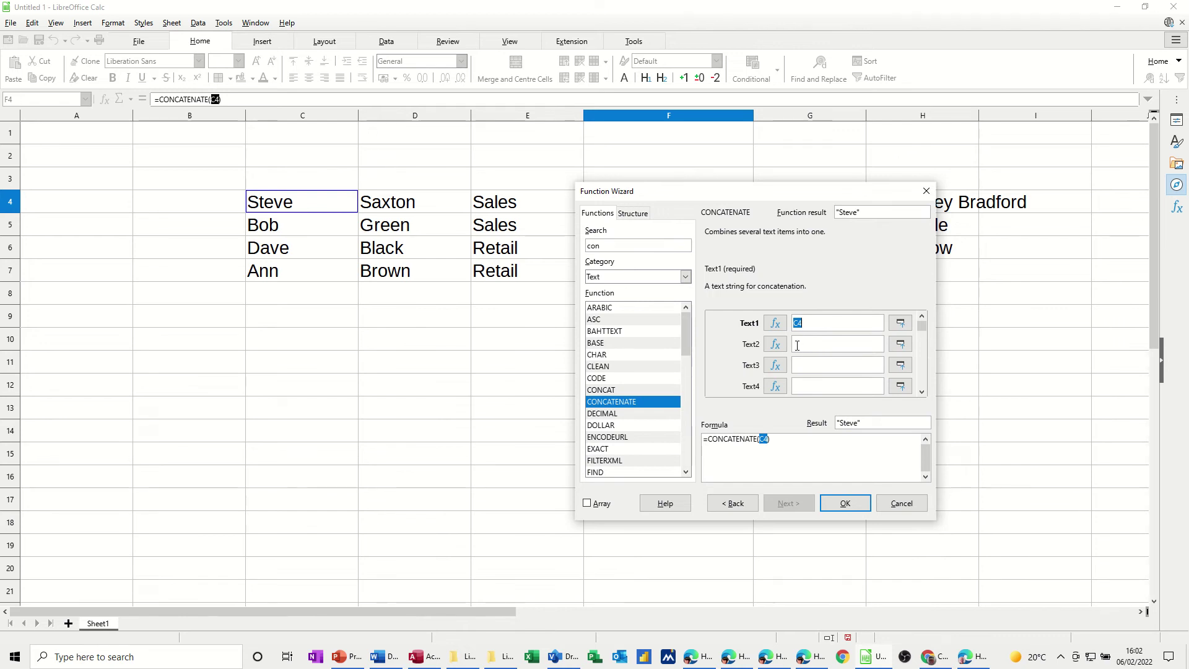
{"action": "left_click", "coordinate": [801, 344]}
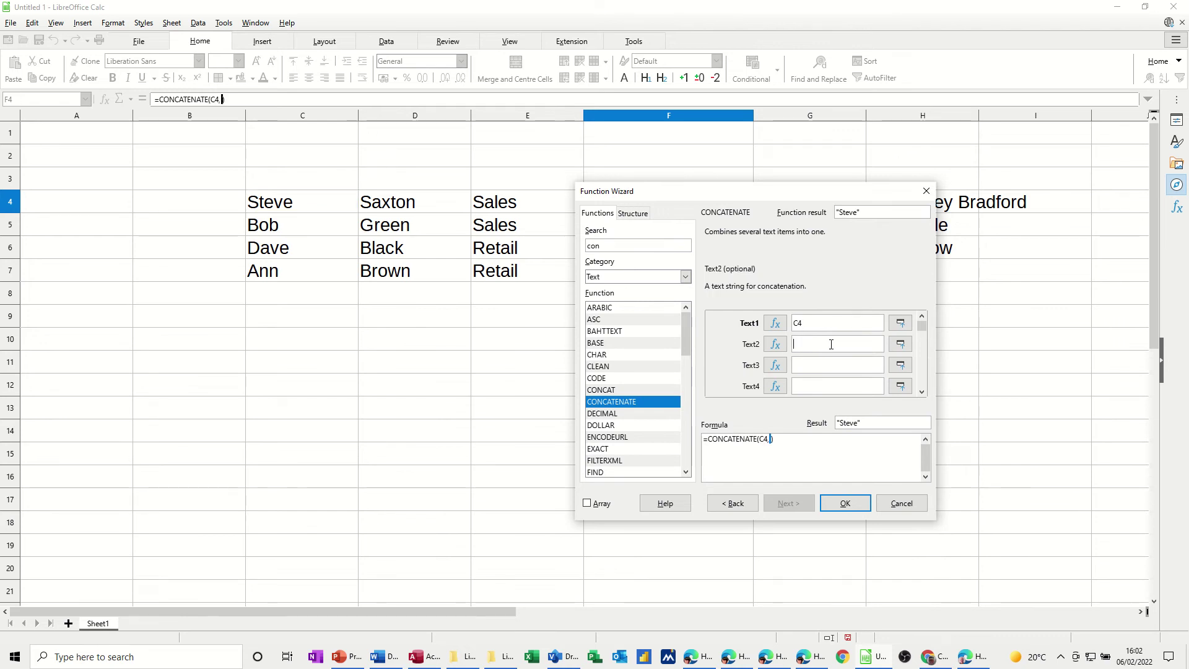
{"action": "type", "text": "\" \""}
{"action": "left_click", "coordinate": [801, 365]}
{"action": "left_click", "coordinate": [409, 213]}
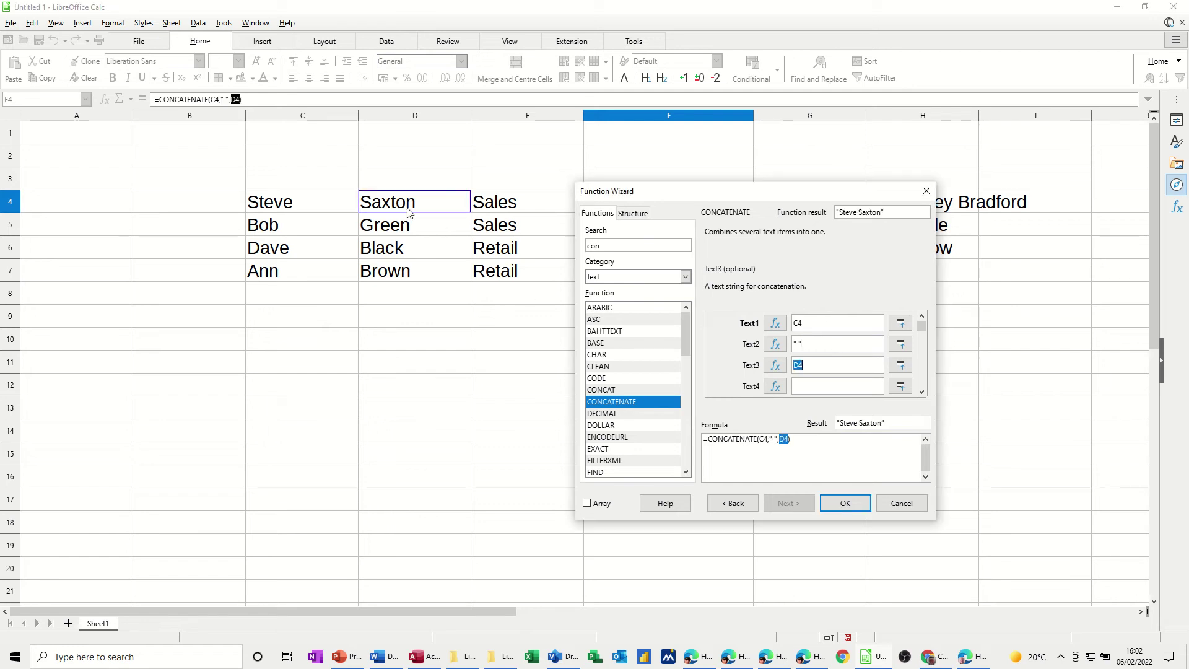
{"action": "left_click", "coordinate": [807, 387]}
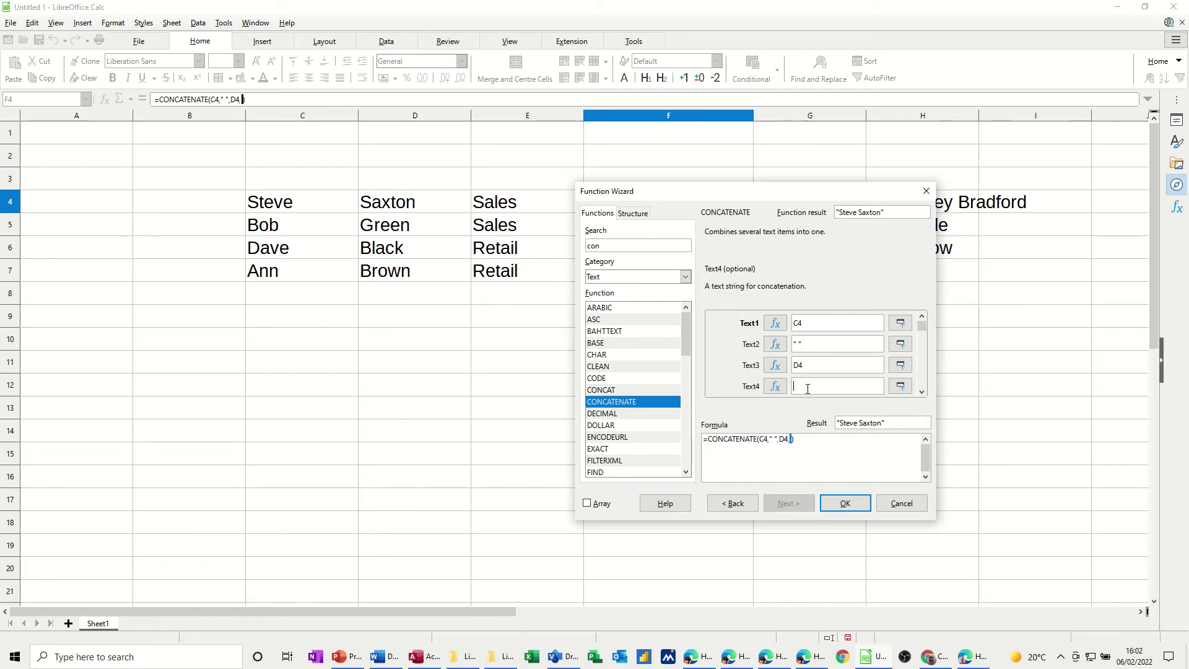
{"action": "type", "text": "\" \""}
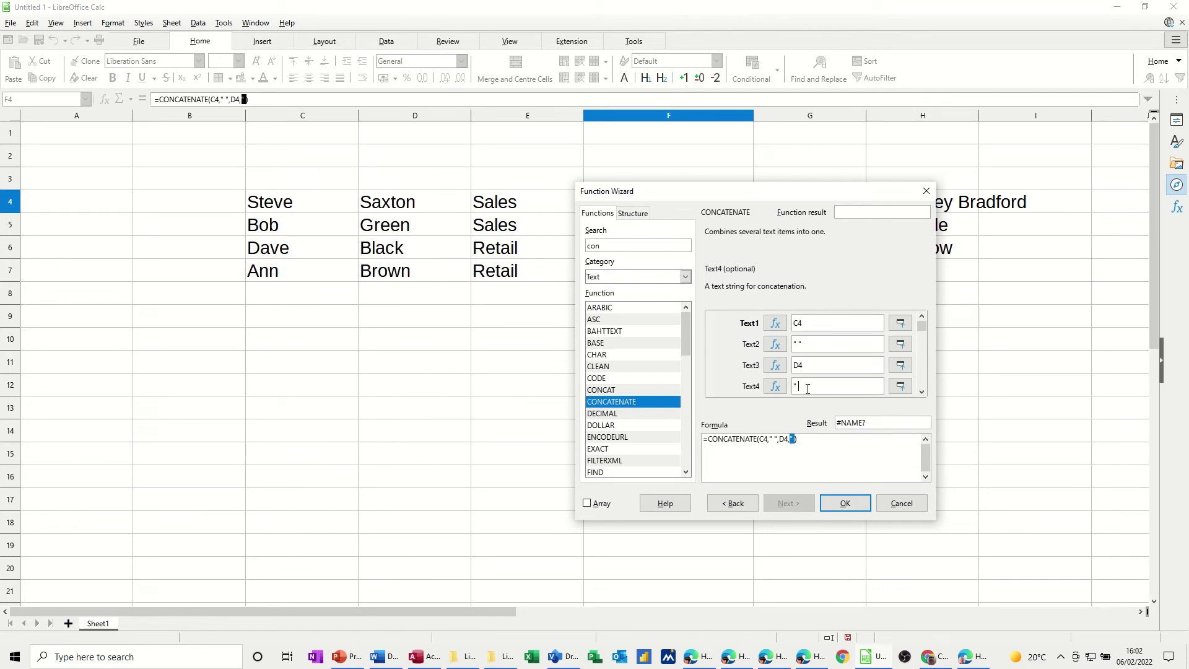
{"action": "left_click", "coordinate": [922, 391]}
{"action": "left_click", "coordinate": [495, 203]}
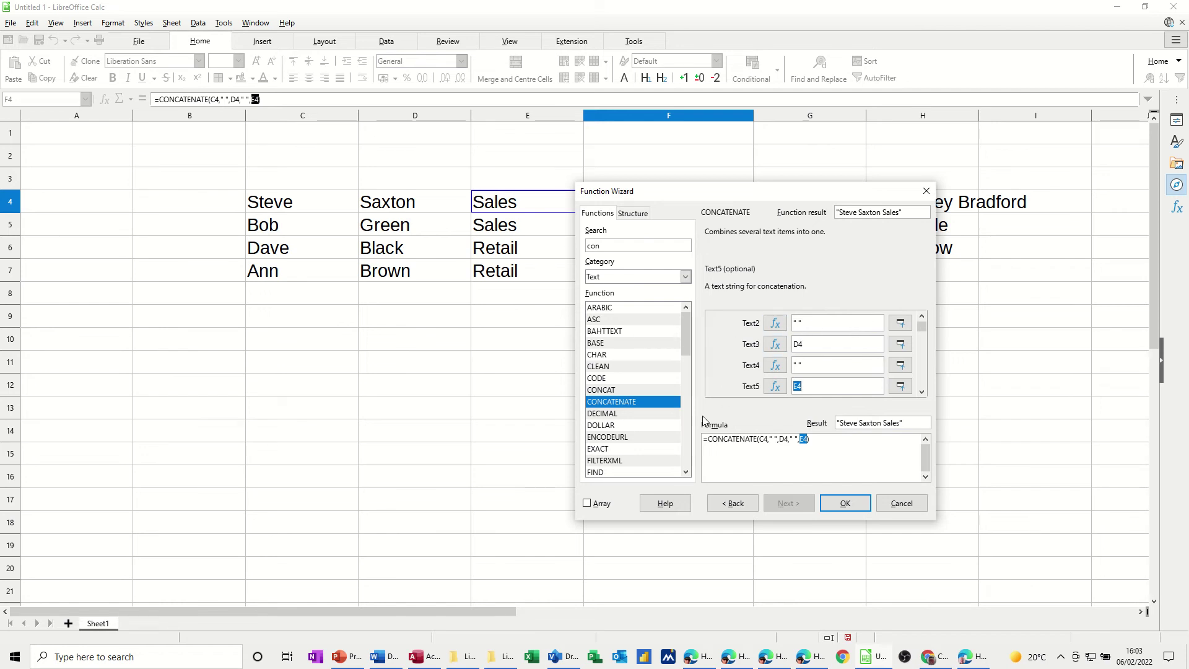
{"action": "left_click", "coordinate": [845, 503]}
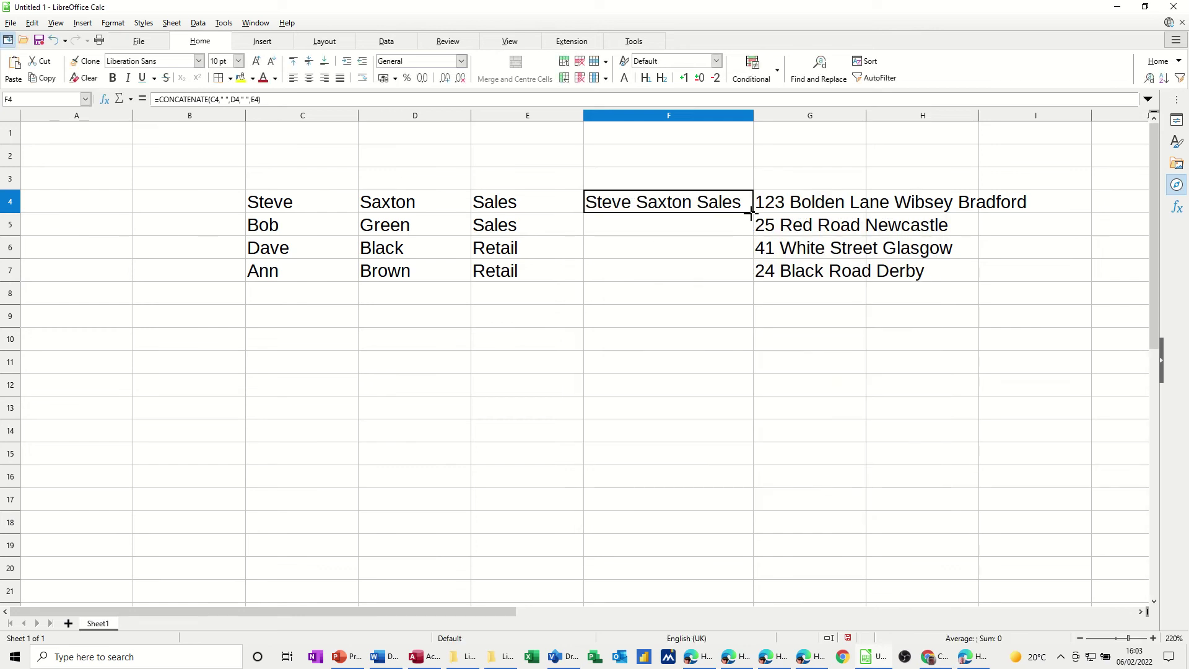
Fill F4 down to F7, then undo back to the ampersand-based formula
{"action": "left_click_drag", "start_coordinate": [751, 212], "coordinate": [687, 280]}
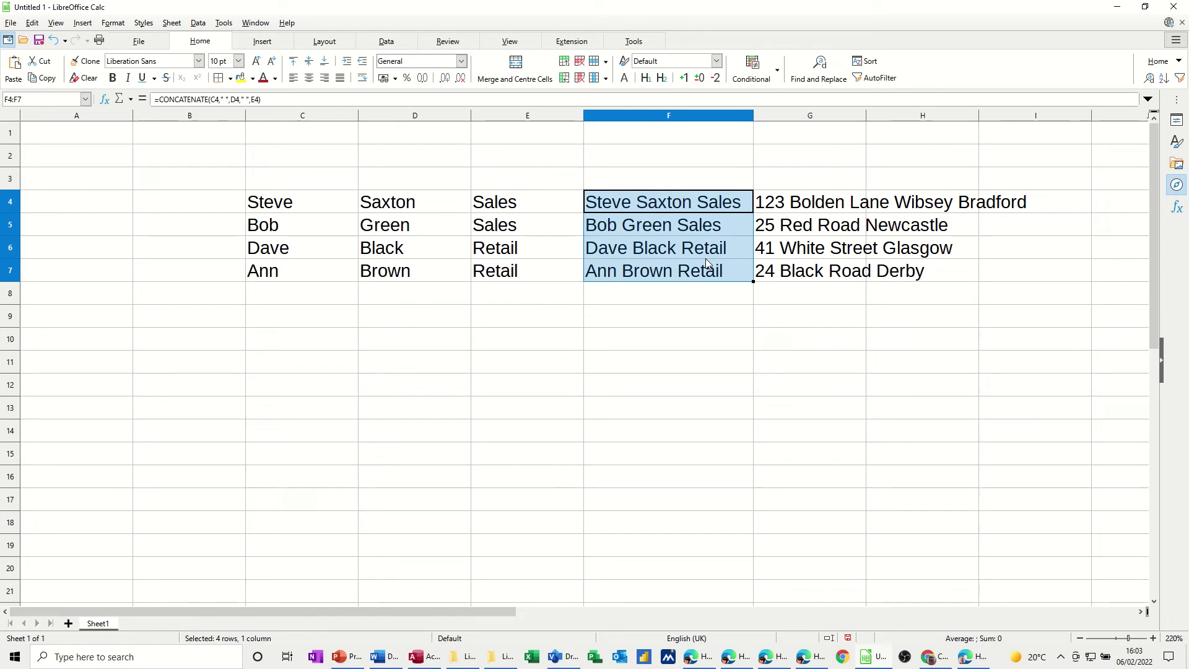
{"action": "key", "text": "ctrl+z"}
{"action": "key", "text": "ctrl+z"}
{"action": "key", "text": "ctrl+z"}
Check the addresses in G4 and G5, then select the address cells G4:G7
{"action": "left_click", "coordinate": [794, 203]}
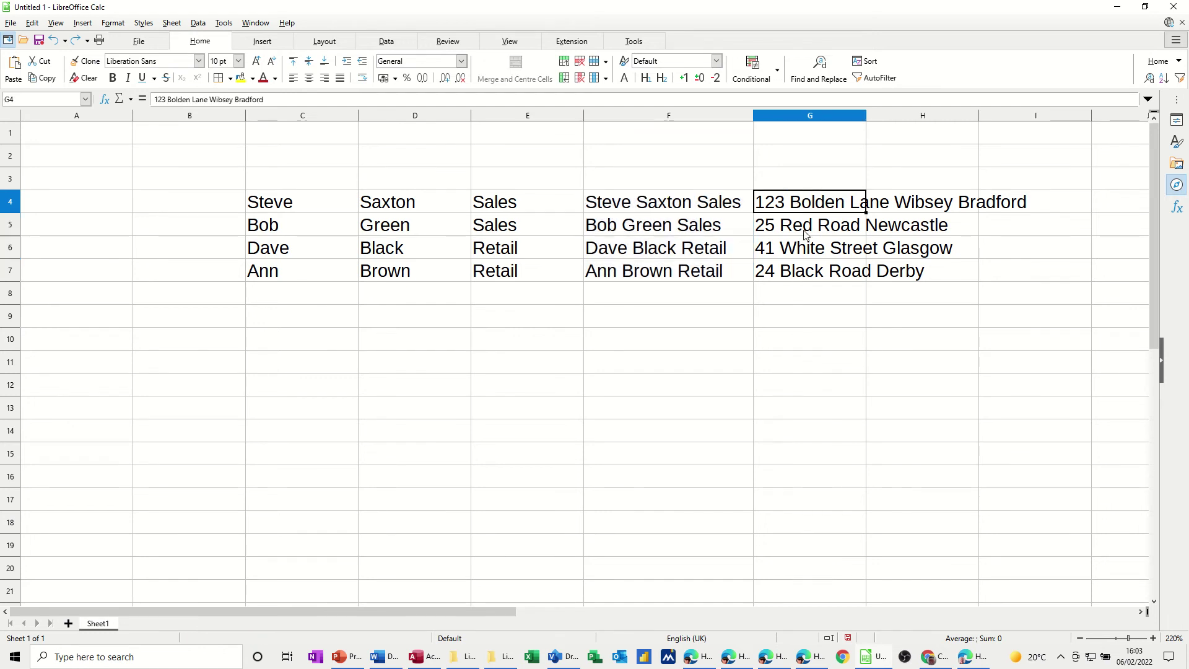
{"action": "left_click", "coordinate": [803, 229]}
{"action": "left_click", "coordinate": [797, 205]}
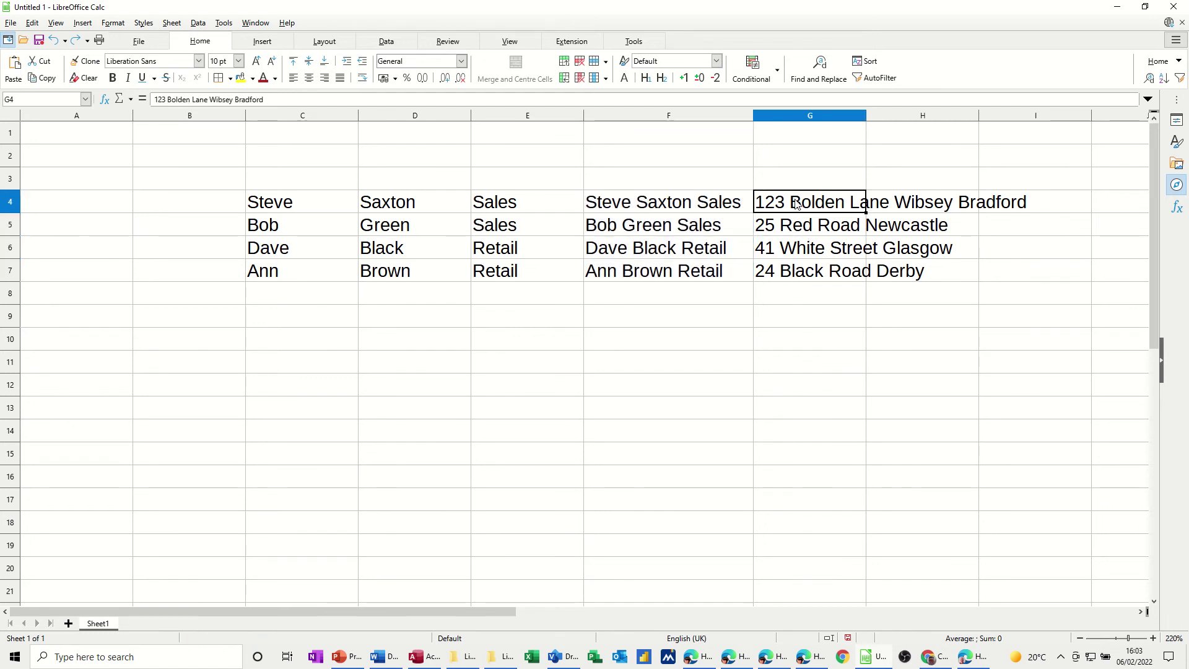
{"action": "left_click", "coordinate": [794, 234]}
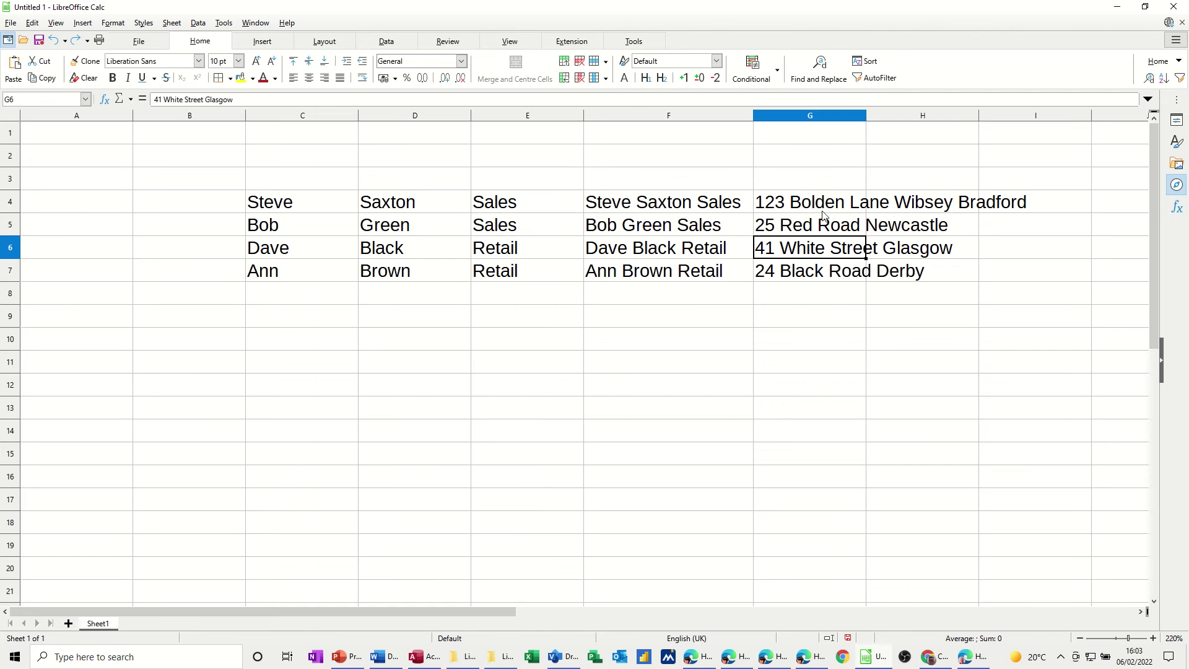
{"action": "left_click", "coordinate": [790, 209]}
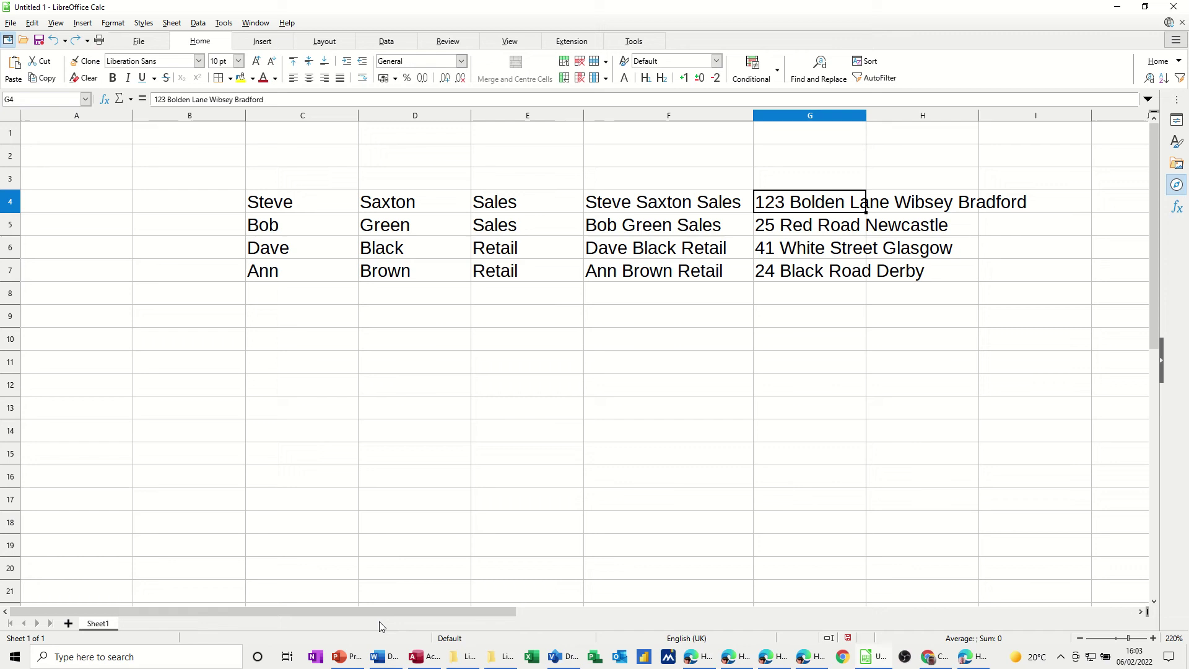
{"action": "left_click", "coordinate": [1141, 612]}
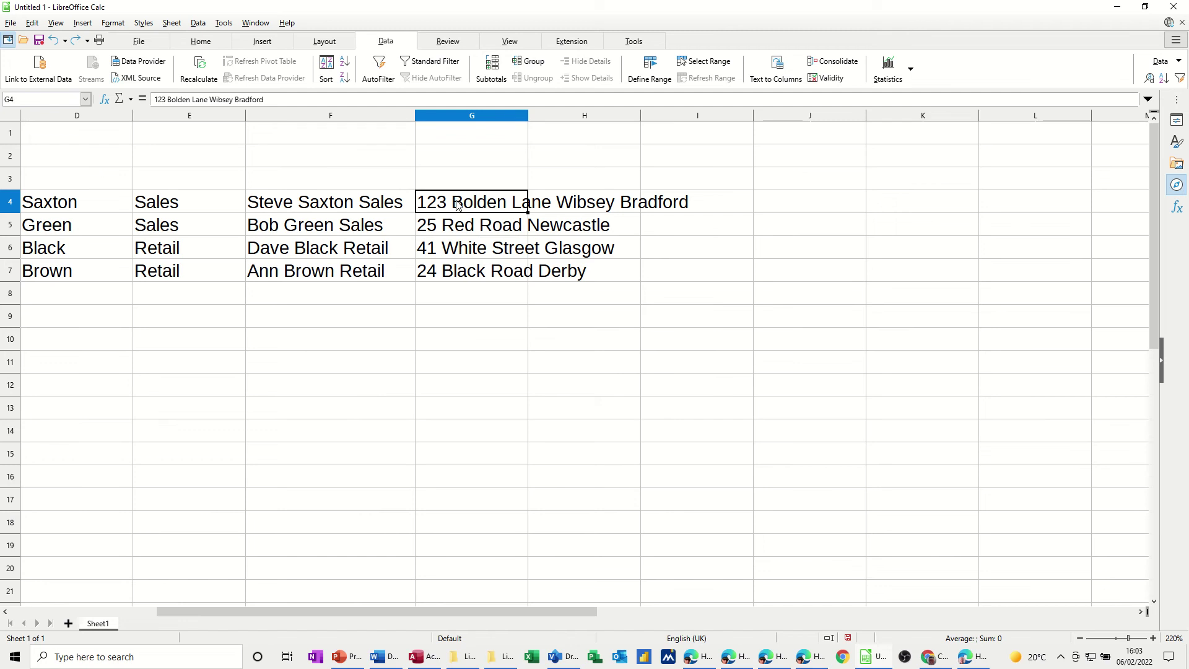
{"action": "left_click_drag", "start_coordinate": [458, 204], "coordinate": [461, 273]}
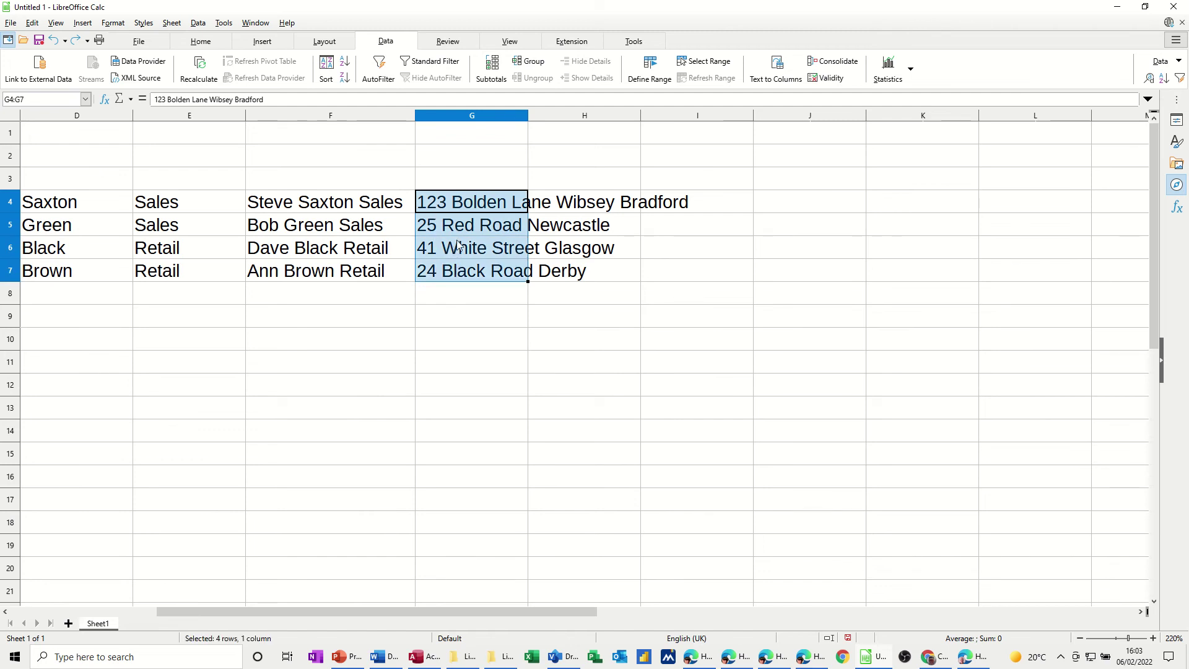
Split the addresses with Text to Columns using only Space as the separator
{"action": "left_click", "coordinate": [776, 69]}
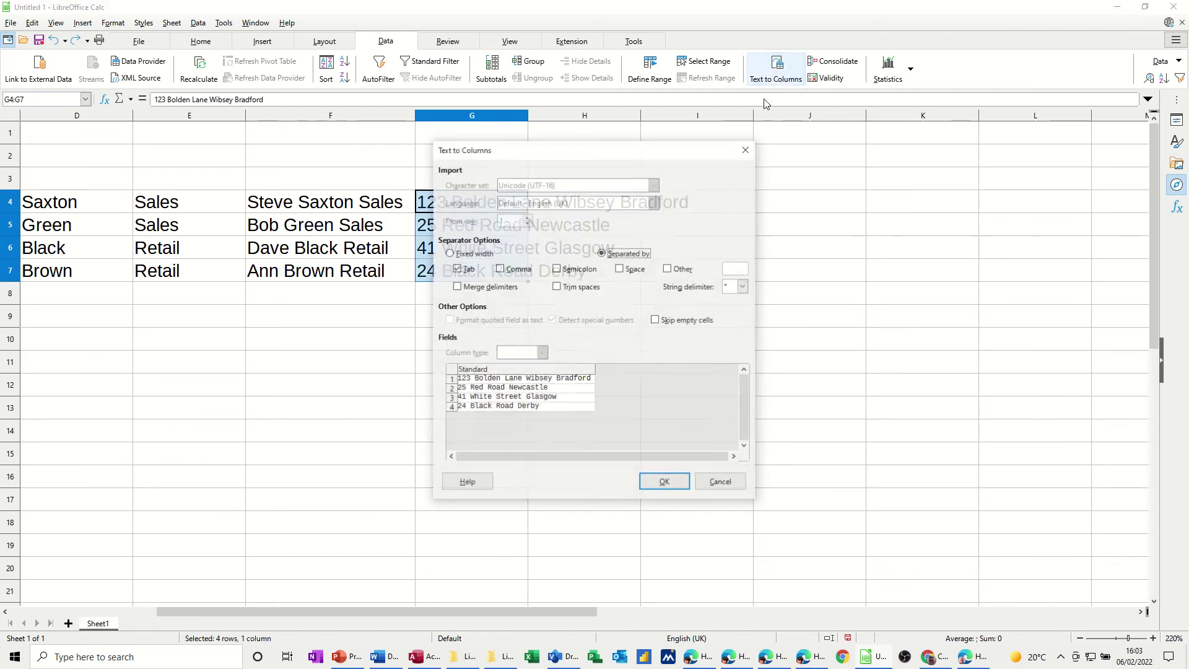
{"action": "left_click_drag", "start_coordinate": [573, 154], "coordinate": [774, 158]}
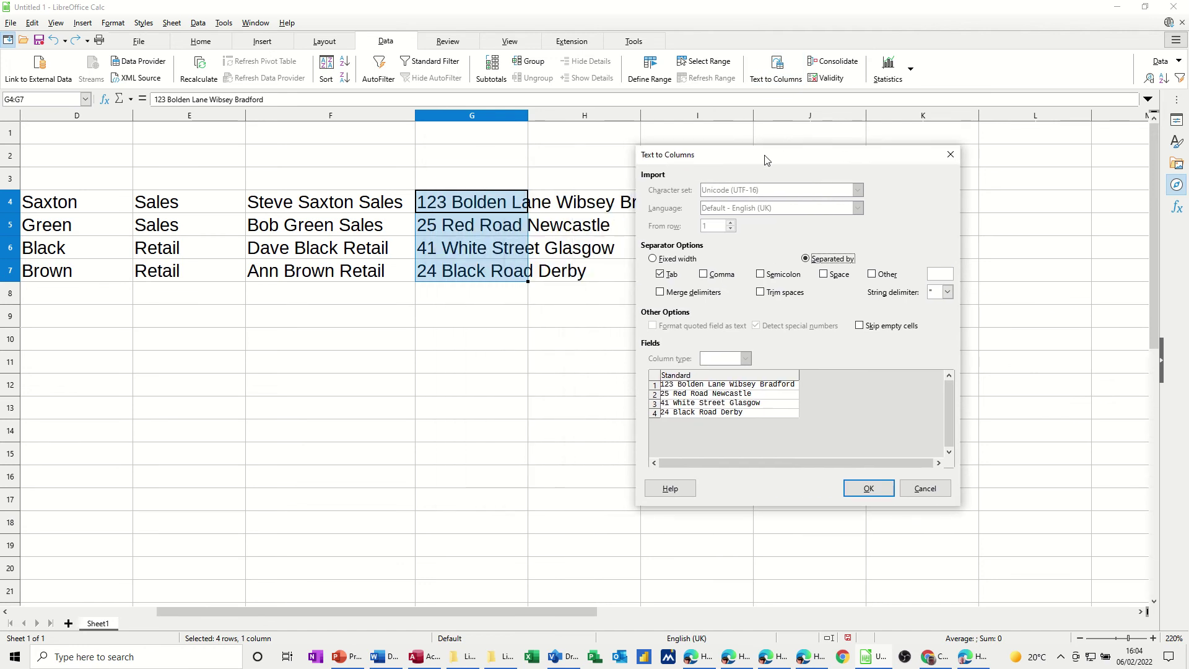
{"action": "left_click", "coordinate": [660, 276]}
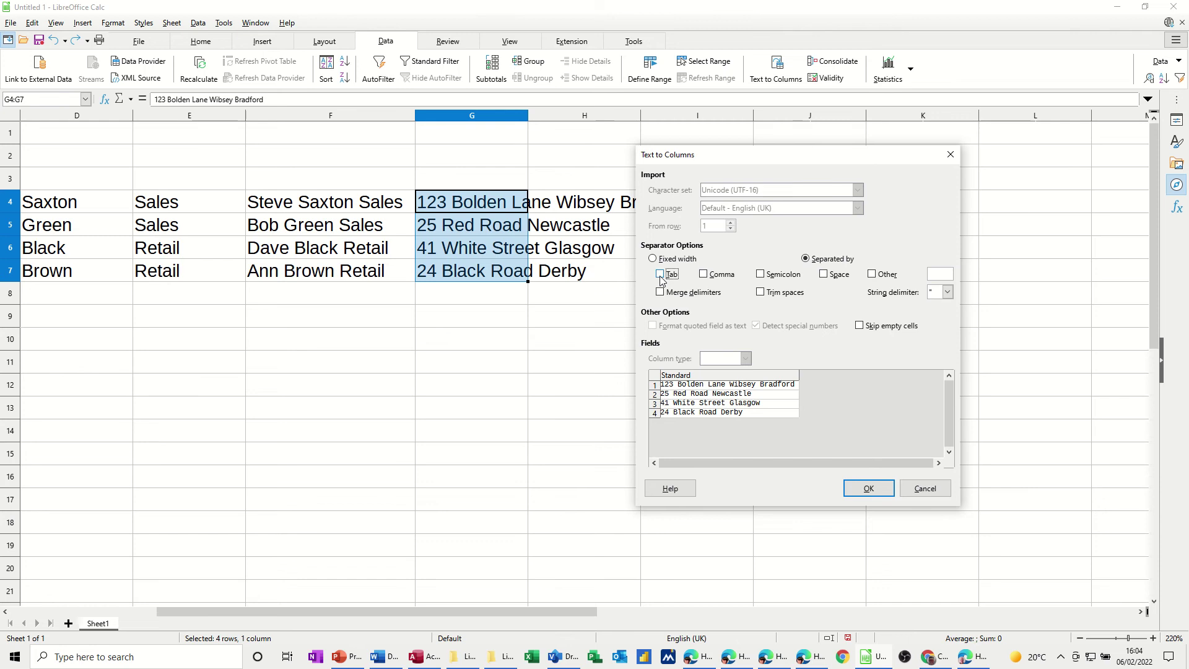
{"action": "left_click", "coordinate": [828, 279]}
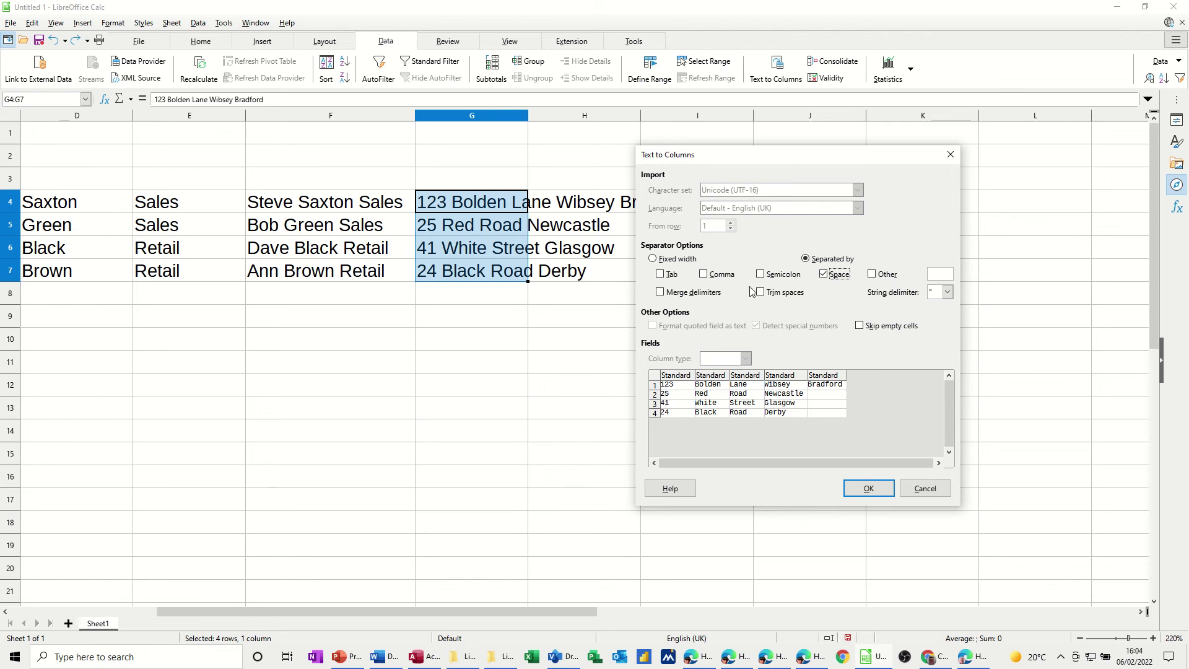
{"action": "left_click", "coordinate": [660, 274]}
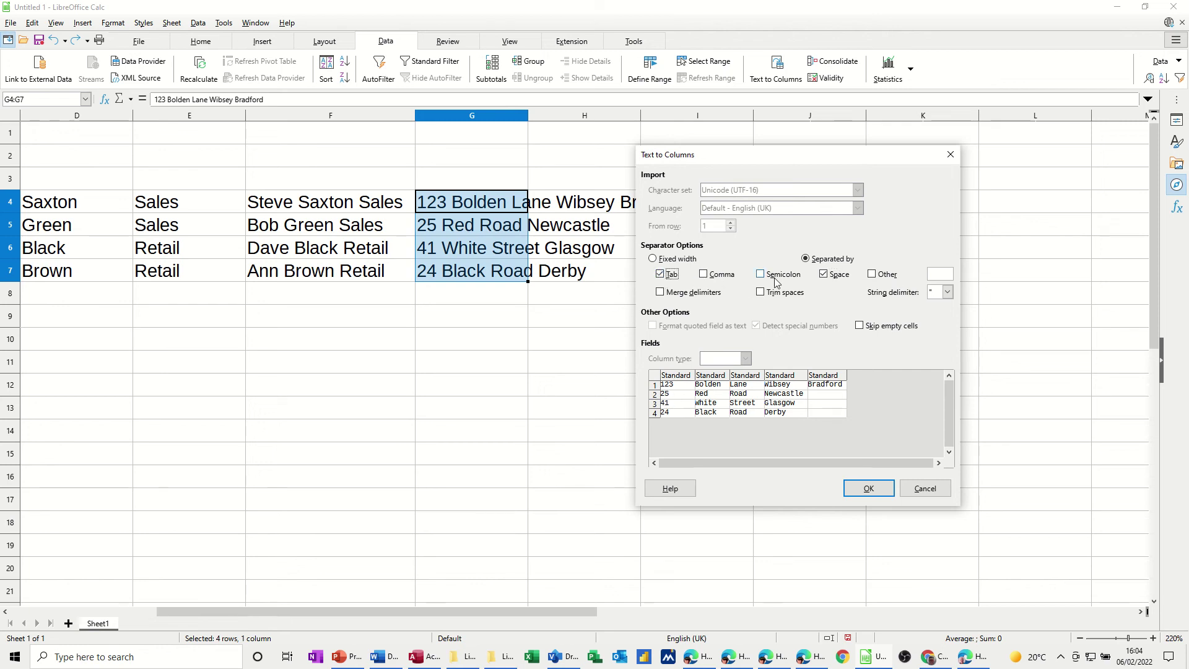
{"action": "left_click", "coordinate": [823, 274]}
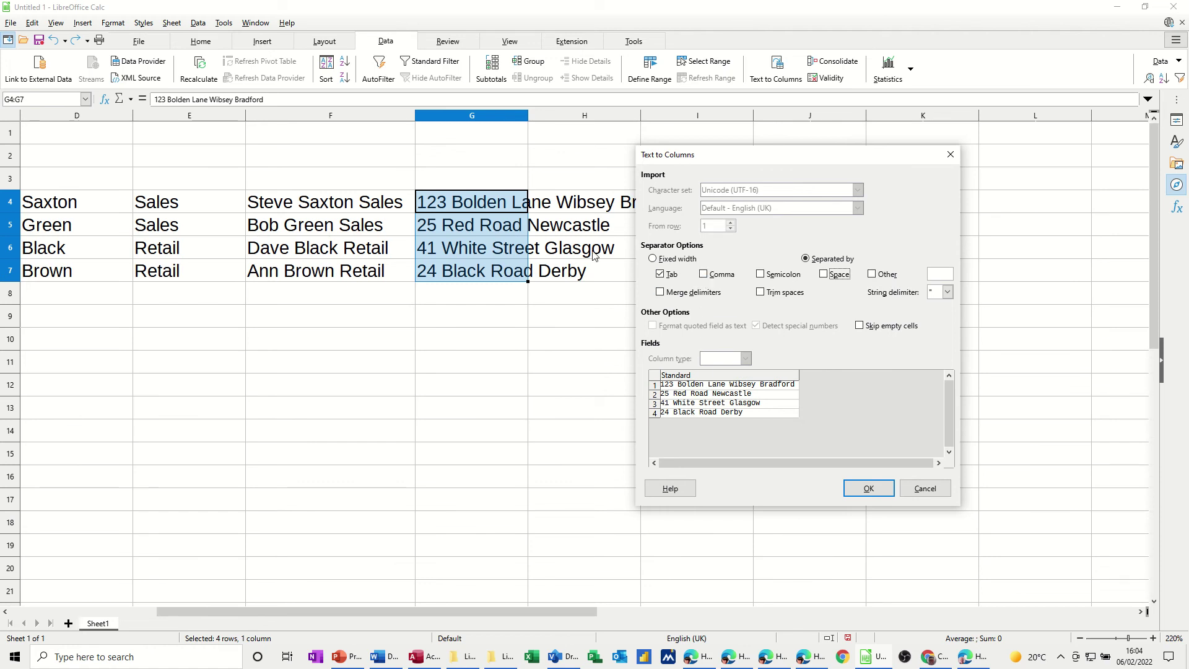
{"action": "left_click", "coordinate": [709, 280]}
{"action": "left_click", "coordinate": [663, 277]}
{"action": "left_click", "coordinate": [761, 277]}
{"action": "left_click", "coordinate": [825, 274]}
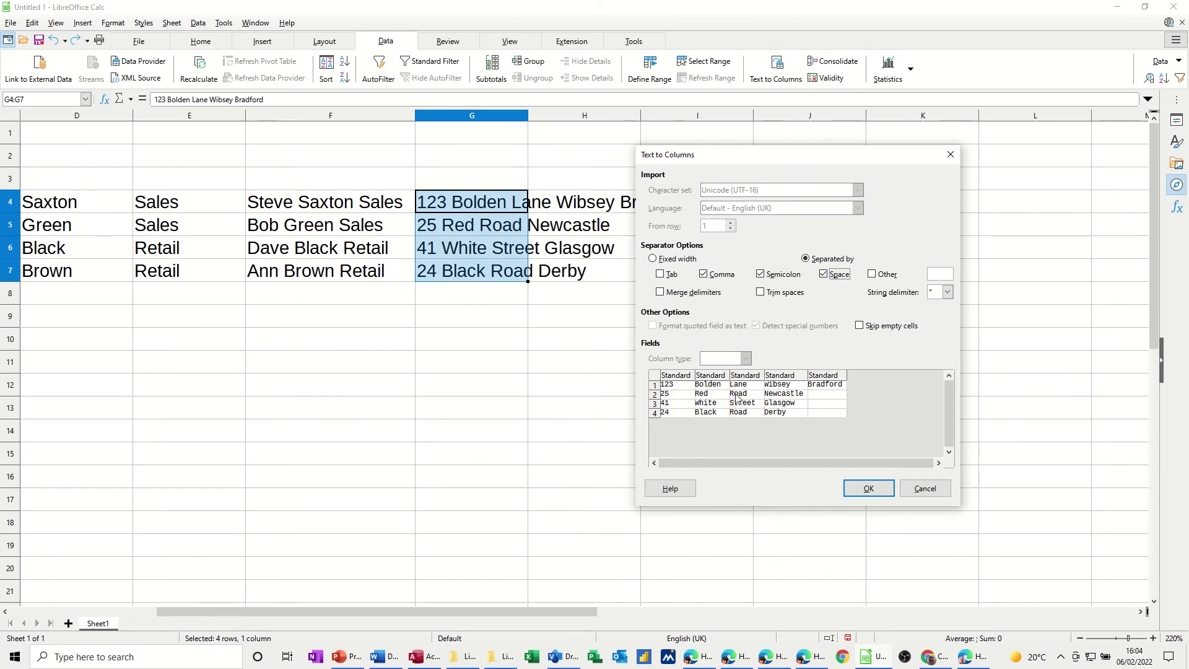
{"action": "left_click", "coordinate": [704, 274]}
{"action": "left_click", "coordinate": [761, 275]}
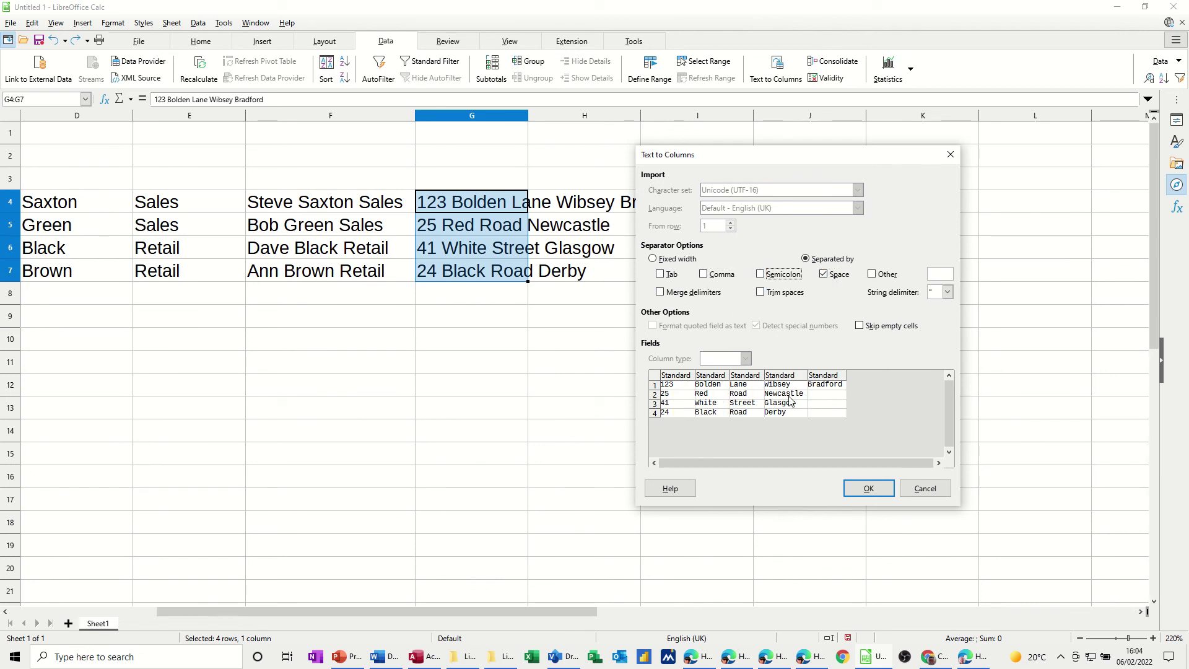
{"action": "left_click", "coordinate": [867, 488]}
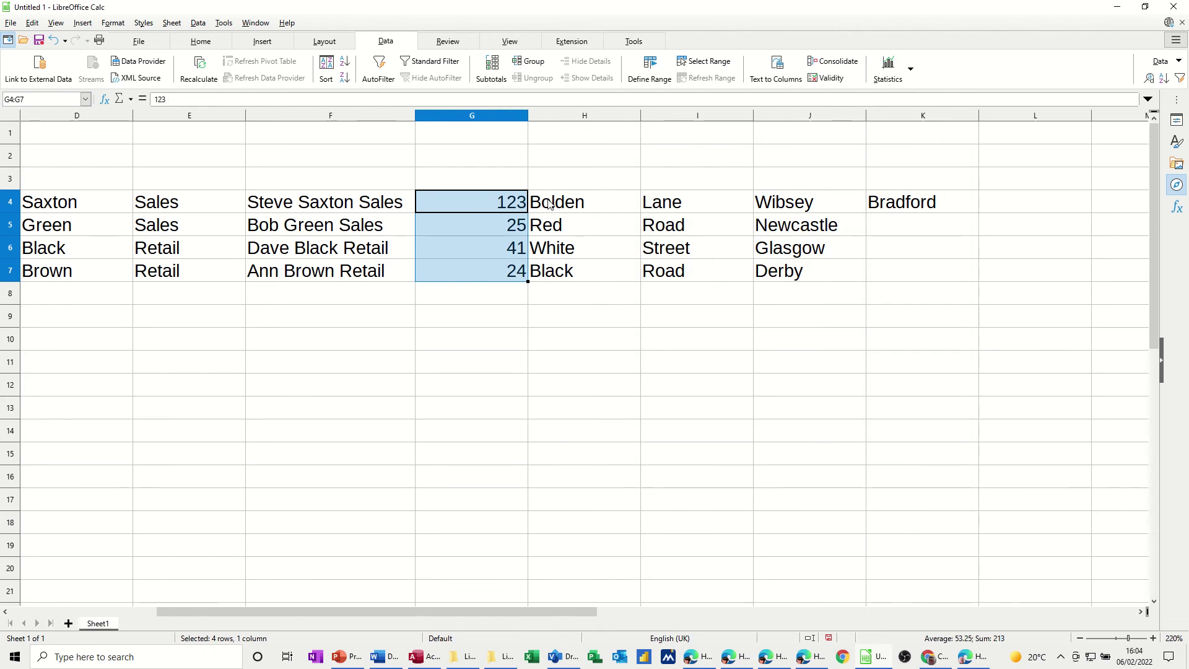
Insert an empty column before the Lane/Road/Street column, undoing one misplaced insertion
{"action": "left_click", "coordinate": [665, 114]}
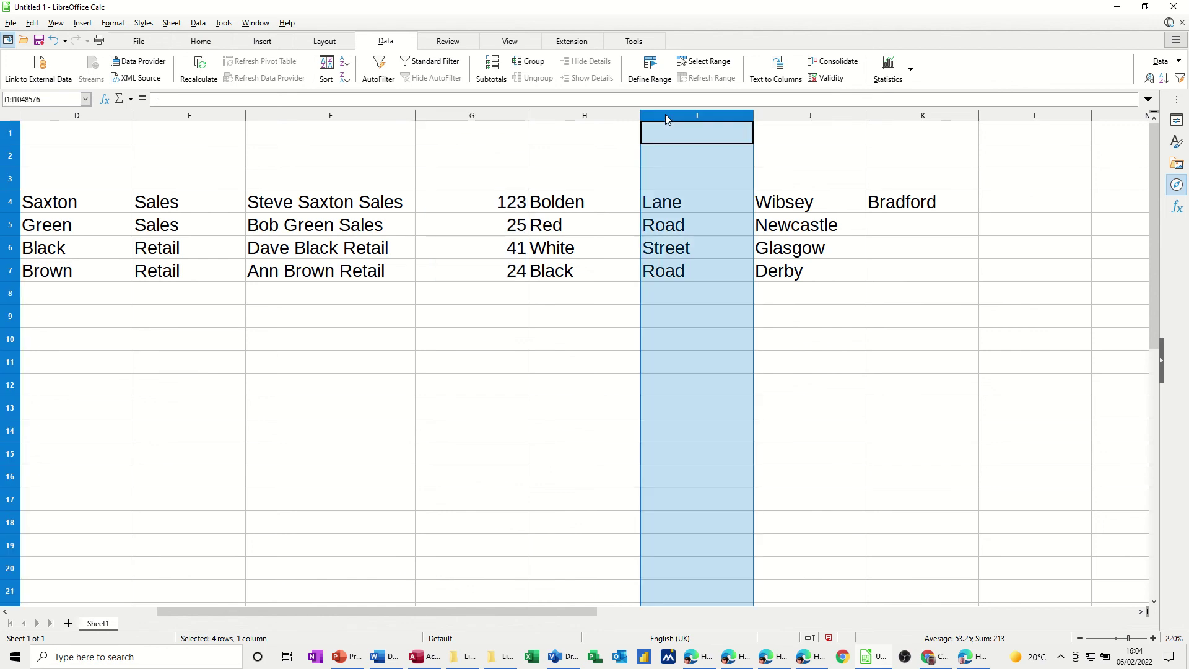
{"action": "right_click", "coordinate": [665, 114]}
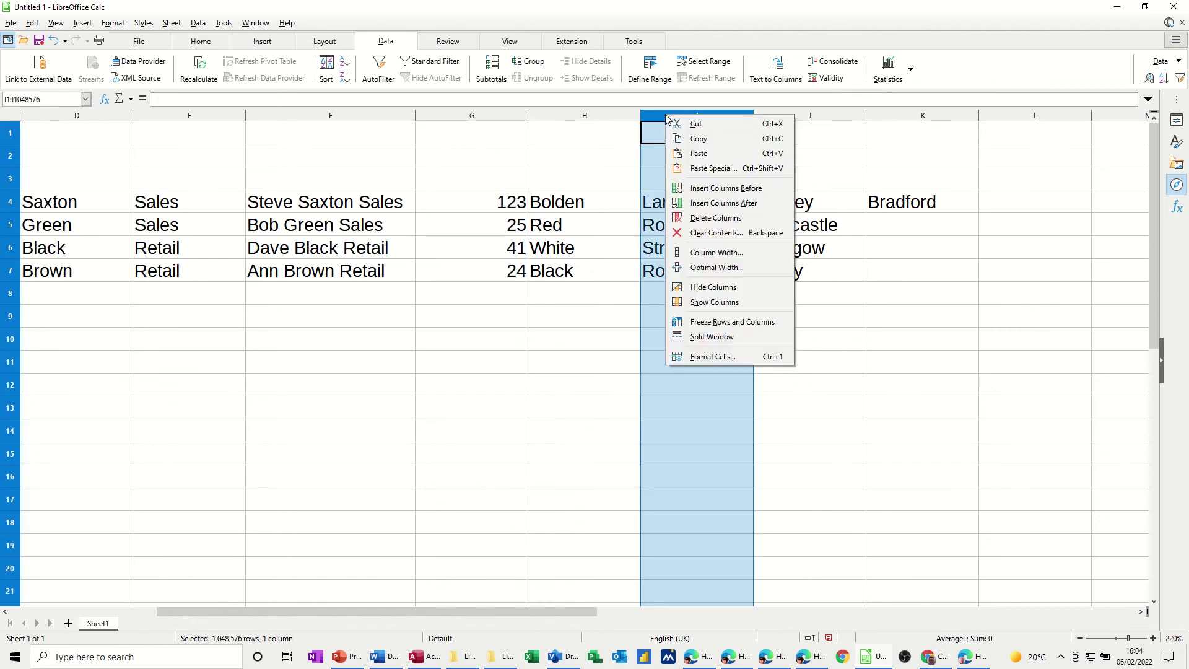
{"action": "left_click", "coordinate": [695, 205]}
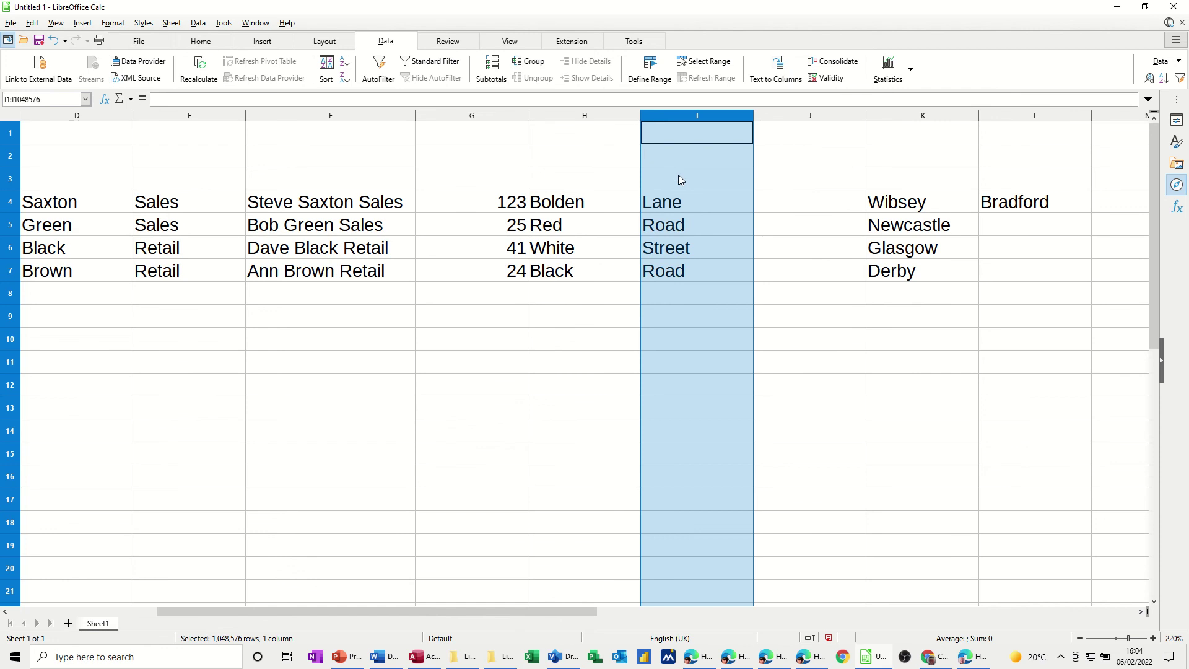
{"action": "key", "text": "ctrl+z"}
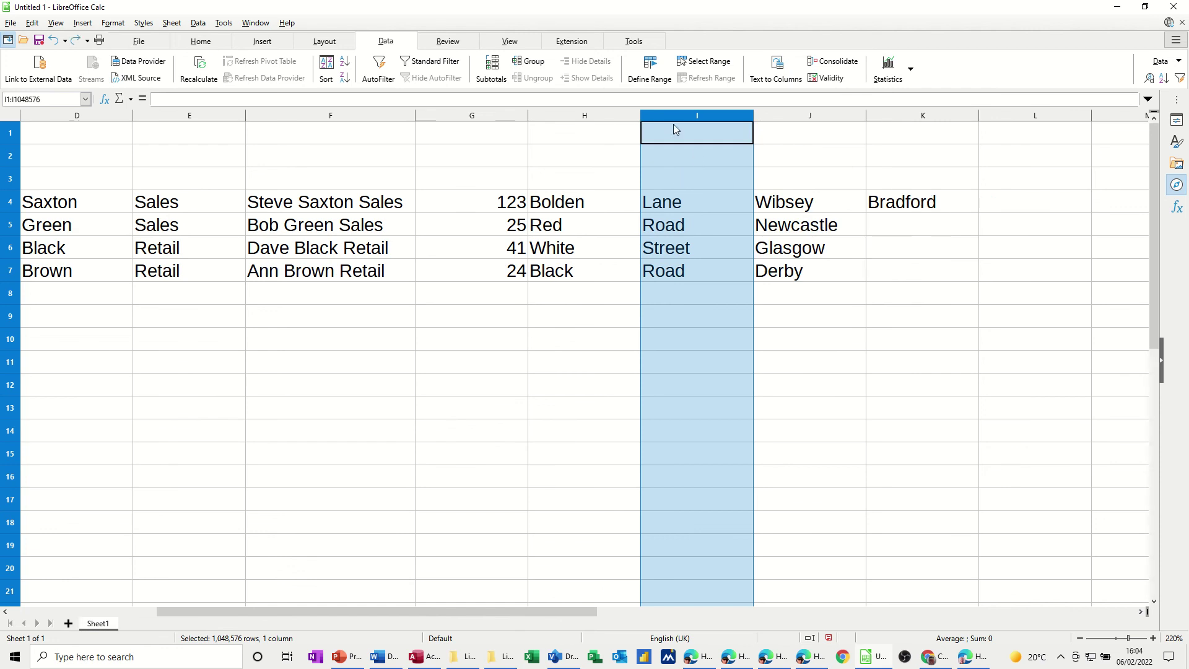
{"action": "right_click", "coordinate": [672, 118]}
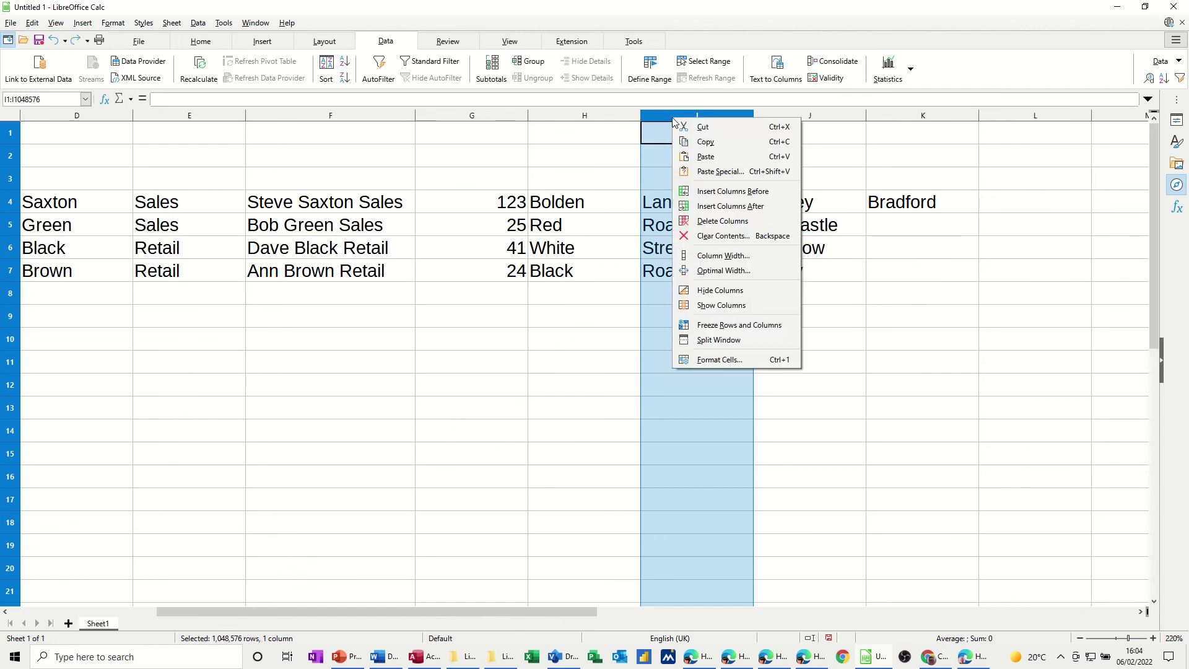
{"action": "left_click", "coordinate": [689, 192]}
{"action": "left_click", "coordinate": [660, 207]}
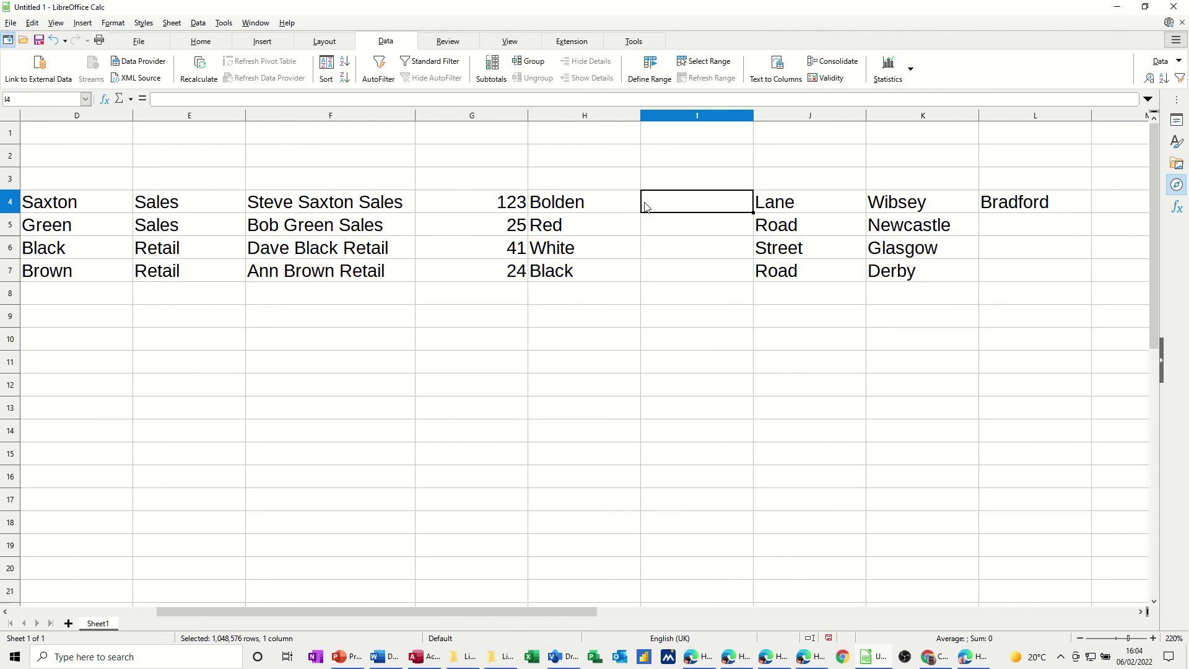
Enter =G4&" "&H4 in I4 and fill it down to I7
{"action": "type", "text": "="}
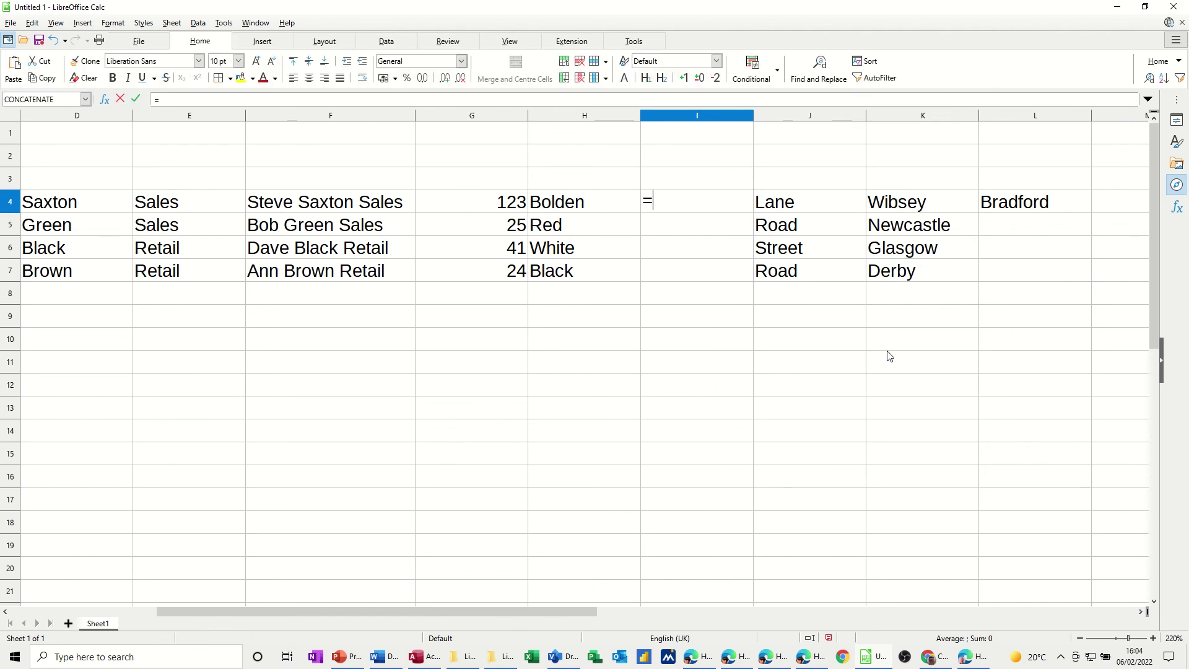
{"action": "left_click", "coordinate": [477, 209]}
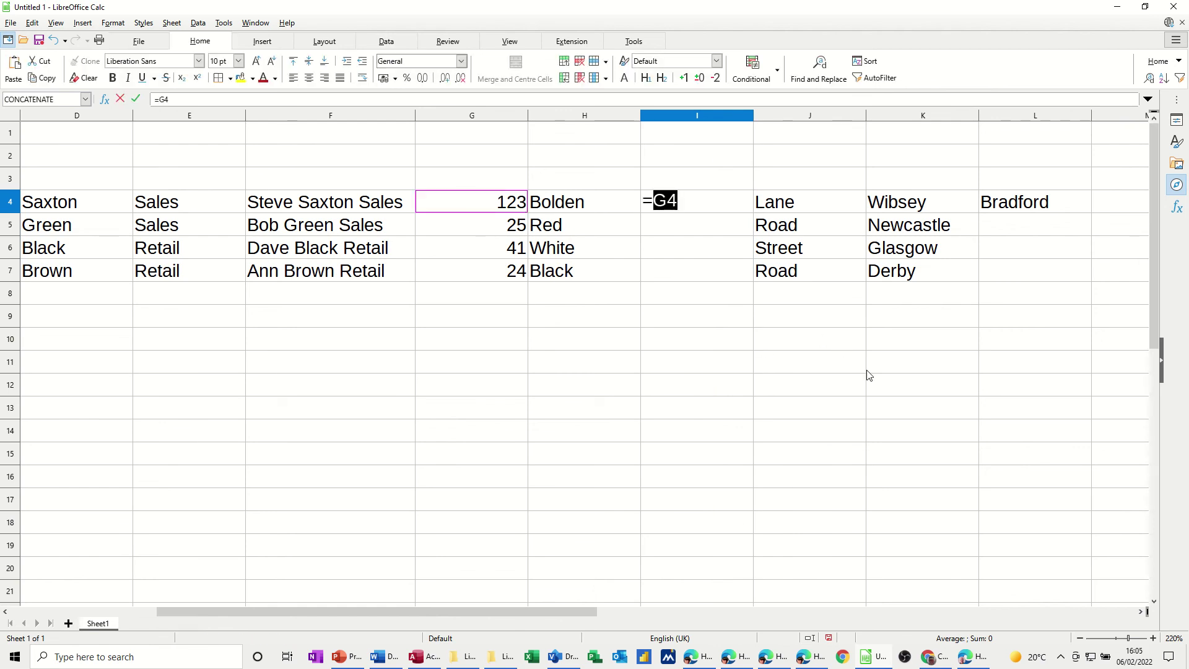
{"action": "type", "text": "&"}
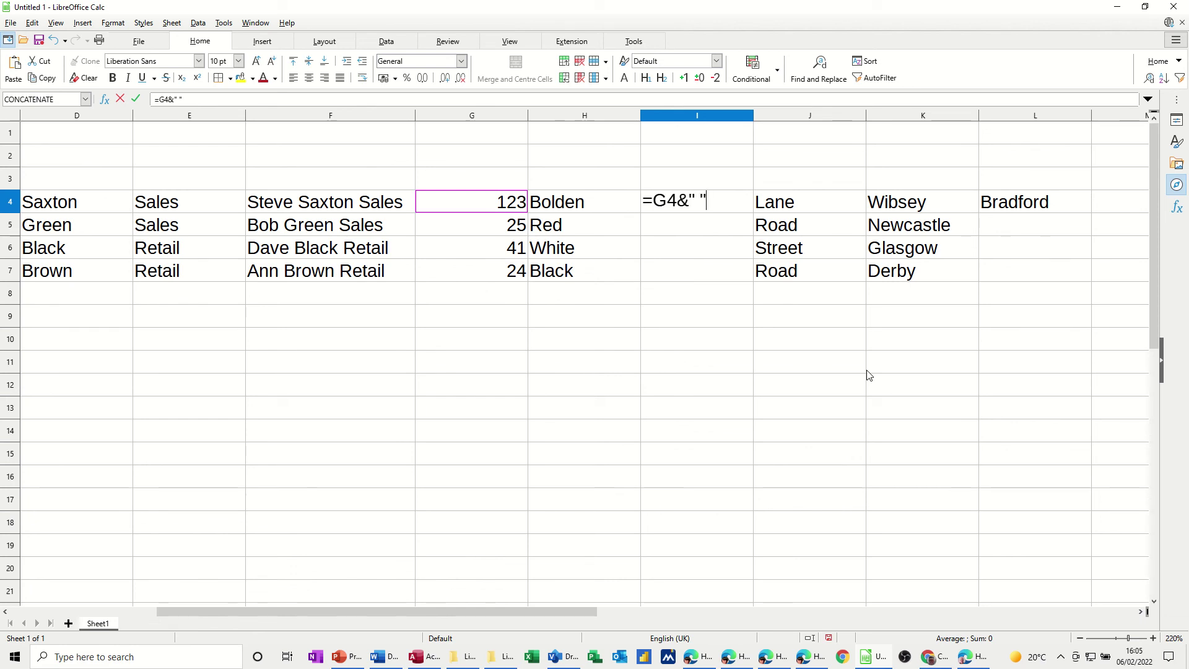
{"action": "left_click", "coordinate": [590, 210]}
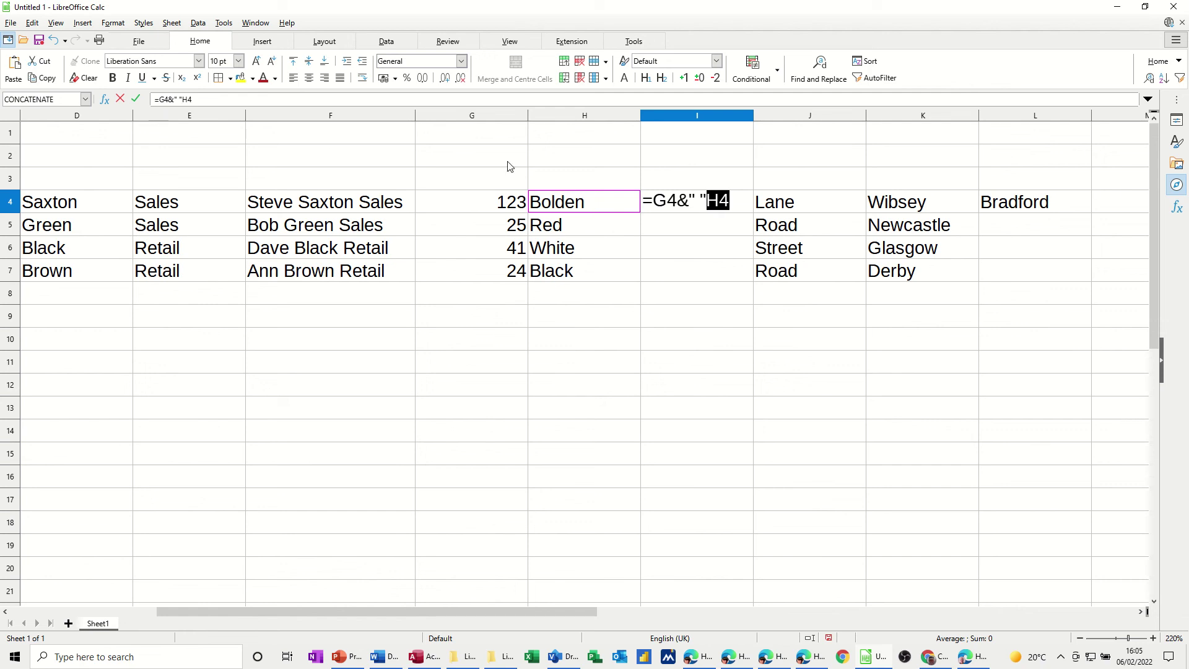
{"action": "left_click", "coordinate": [706, 197]}
{"action": "type", "text": "&"}
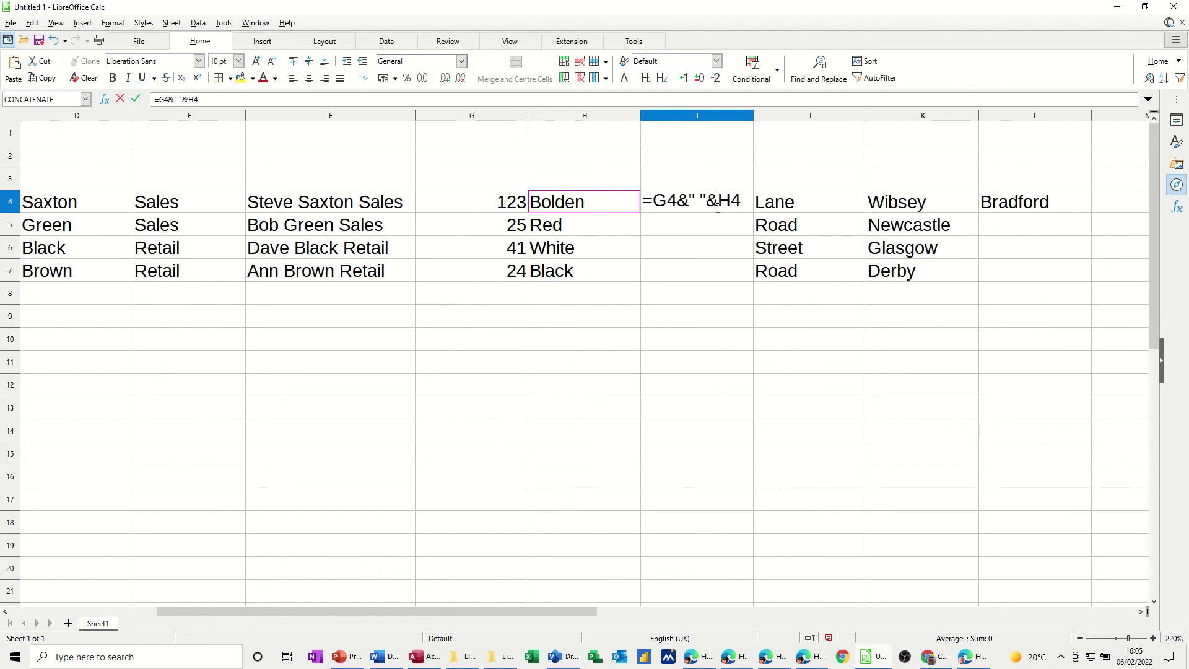
{"action": "left_click", "coordinate": [136, 99]}
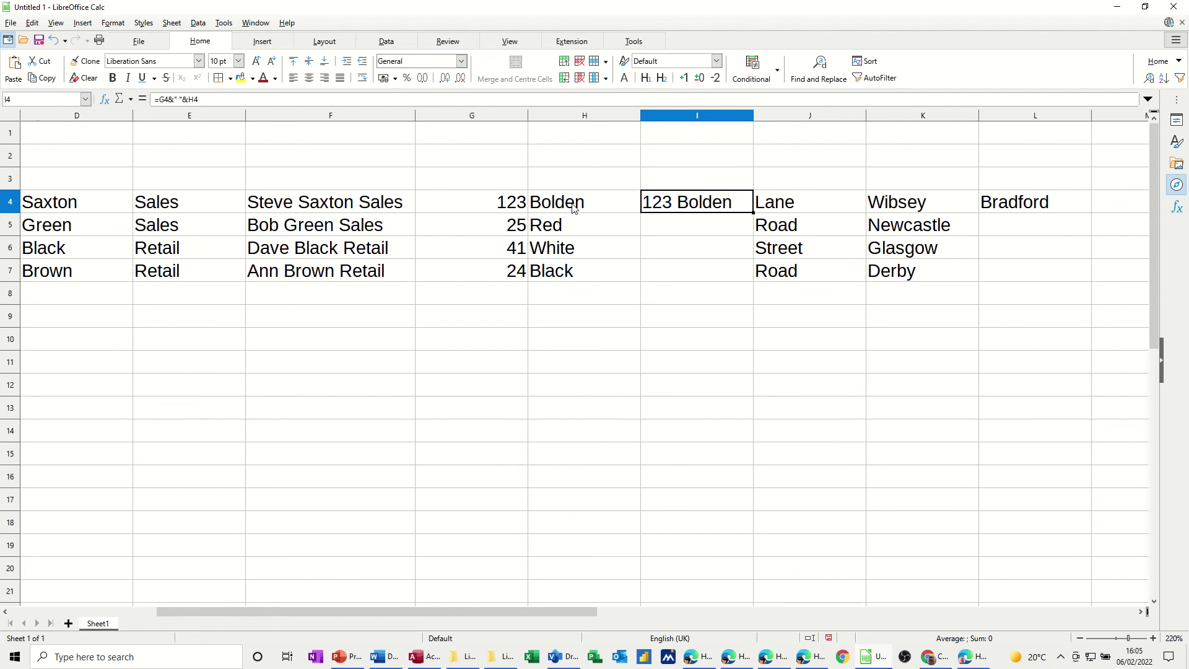
{"action": "double_click", "coordinate": [753, 212]}
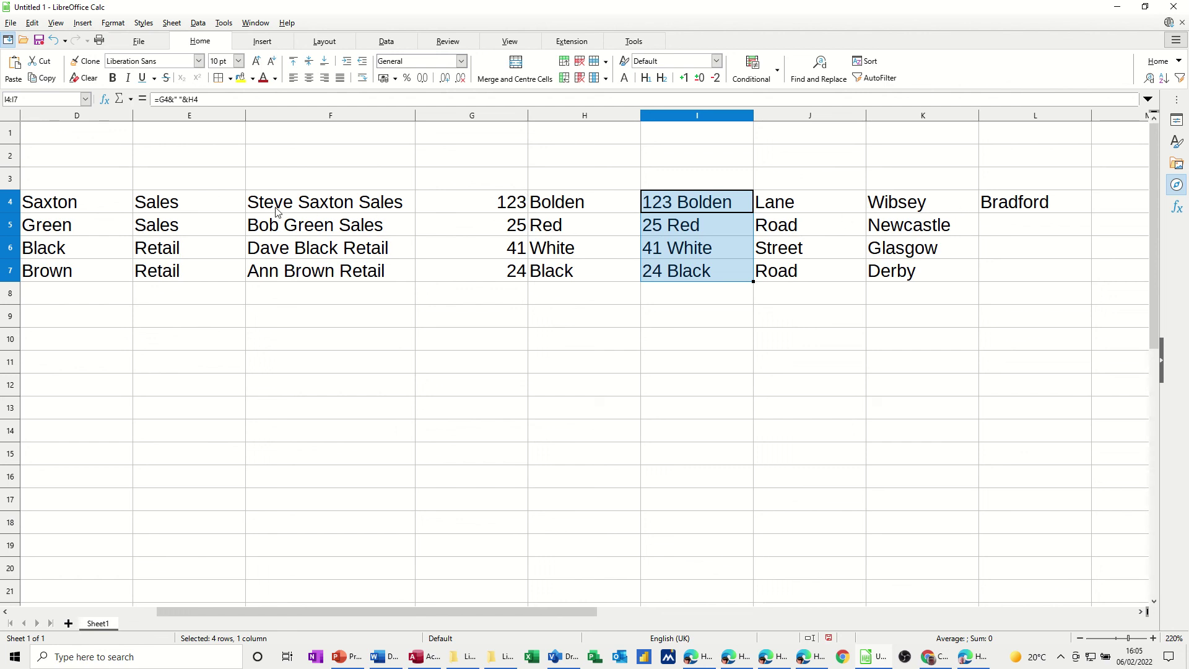
{"action": "left_click_drag", "start_coordinate": [276, 211], "coordinate": [288, 277]}
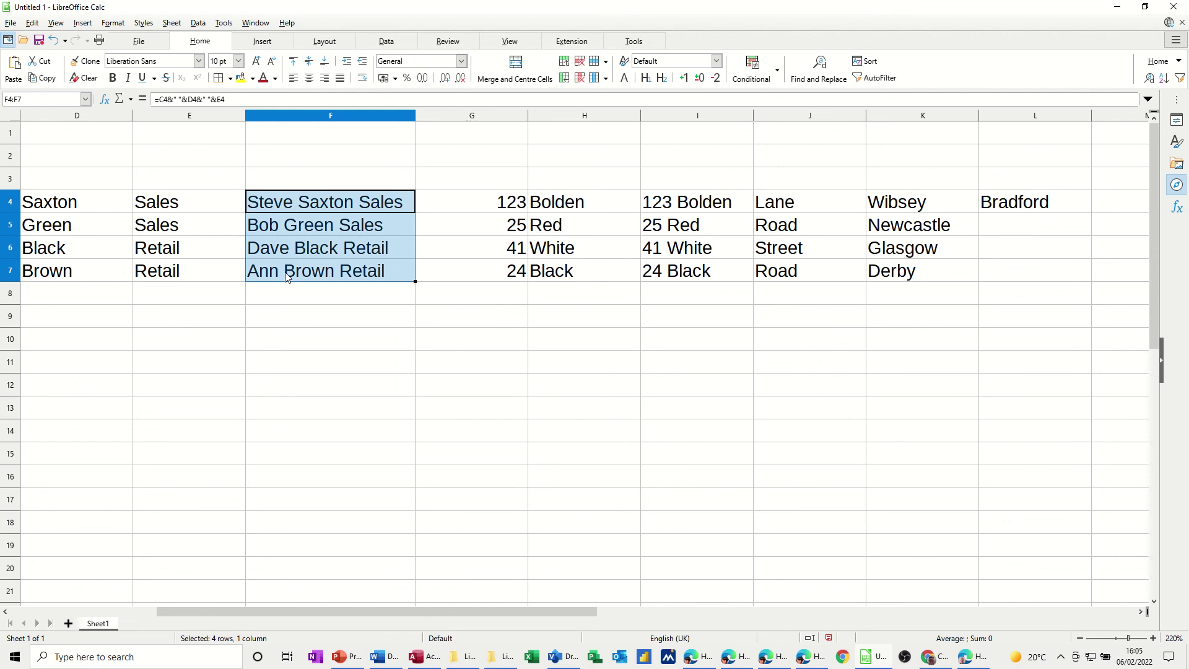
{"action": "left_click", "coordinate": [385, 44]}
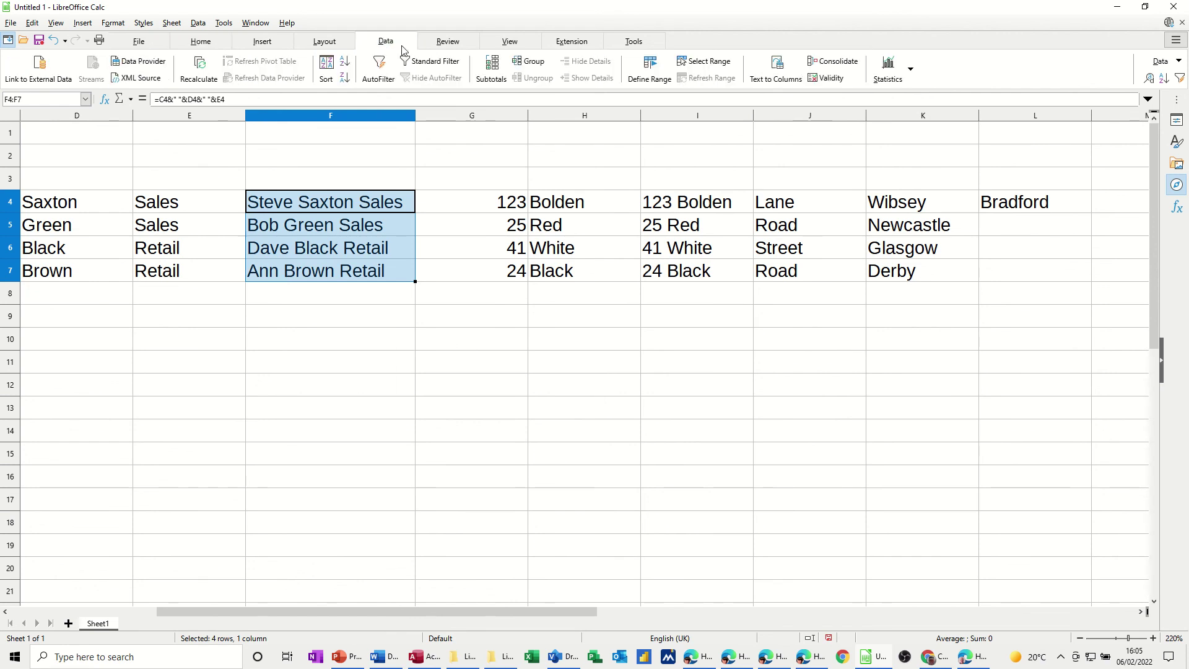
{"action": "left_click", "coordinate": [776, 68]}
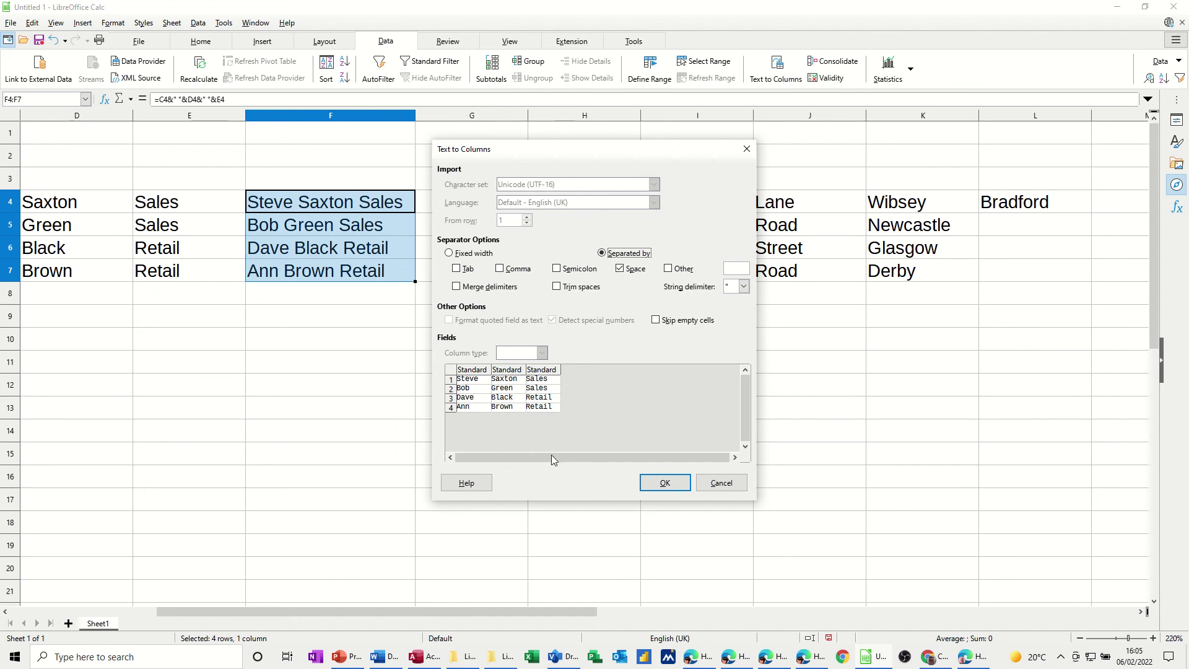
{"action": "left_click", "coordinate": [658, 484]}
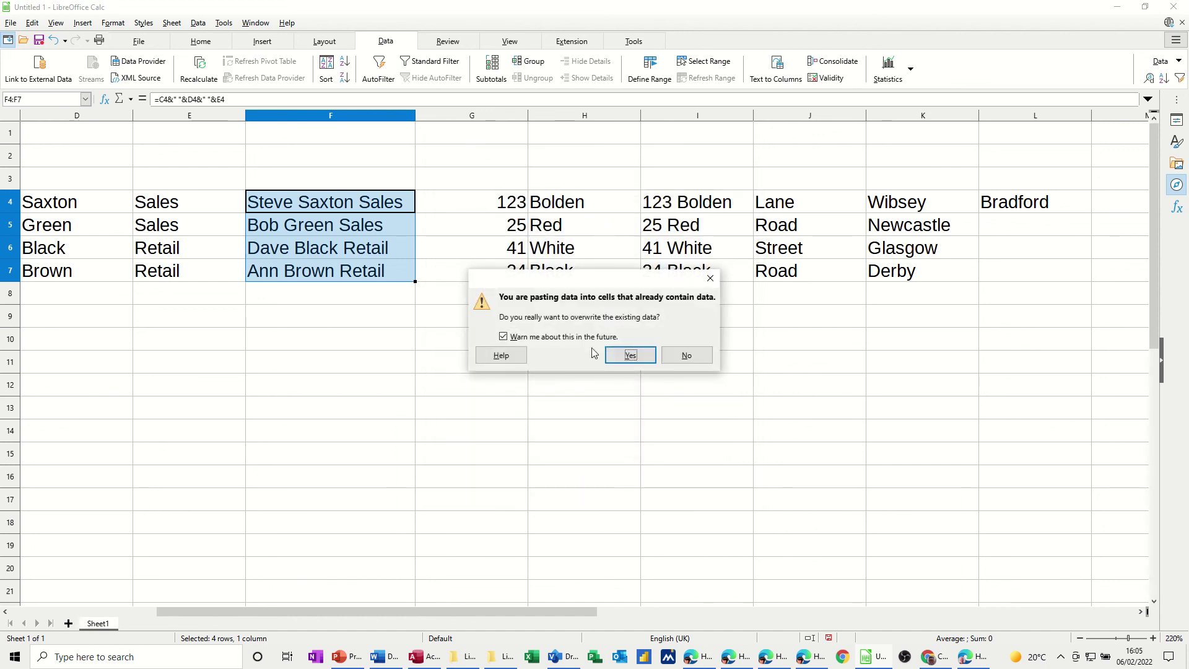
{"action": "left_click", "coordinate": [625, 355]}
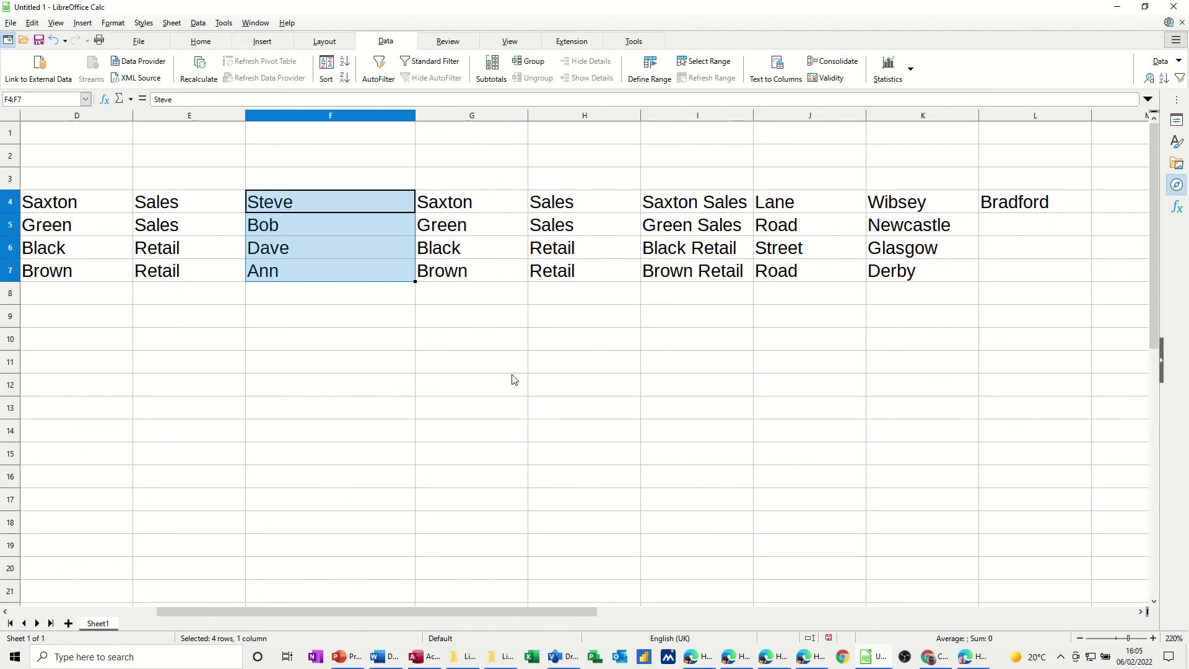
{"action": "key", "text": "ctrl+z"}
{"action": "left_click", "coordinate": [511, 320]}
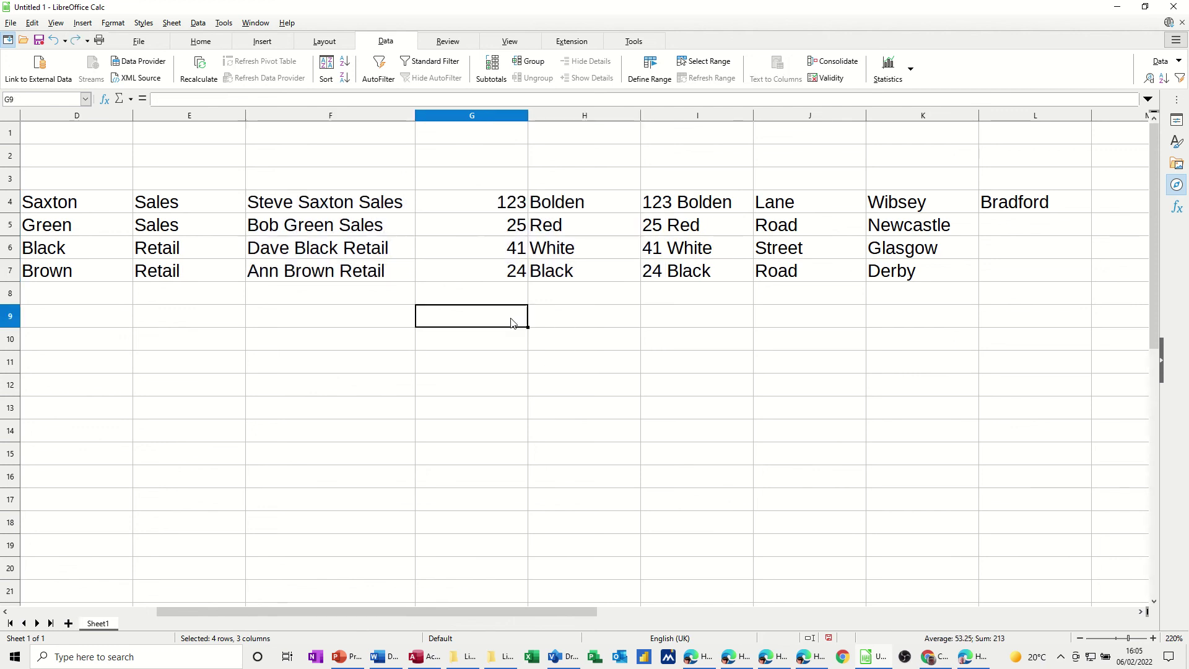
{"action": "left_click", "coordinate": [284, 211]}
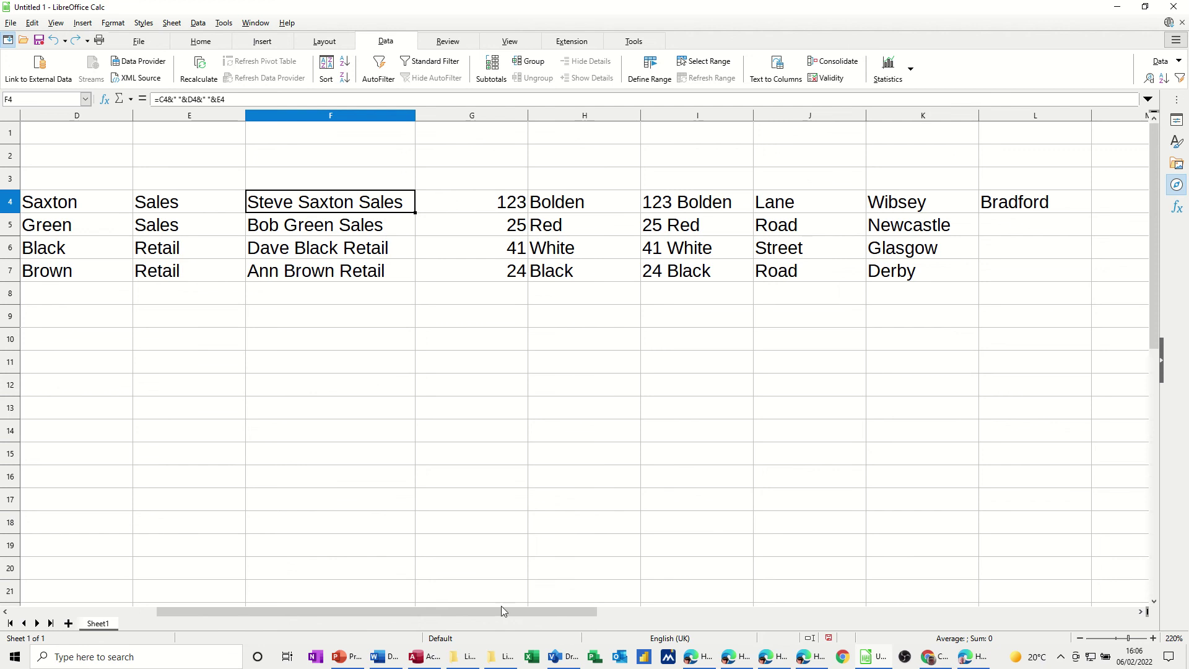
{"action": "left_click_drag", "start_coordinate": [503, 612], "coordinate": [356, 612]}
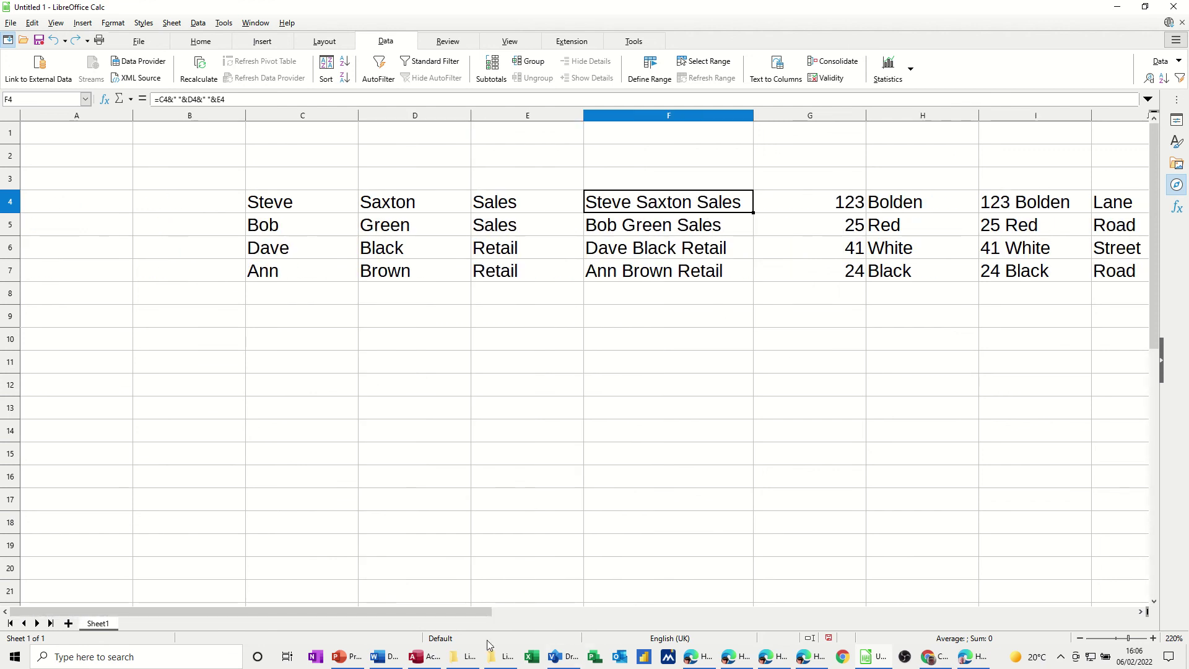
{"action": "left_click_drag", "start_coordinate": [666, 203], "coordinate": [671, 271]}
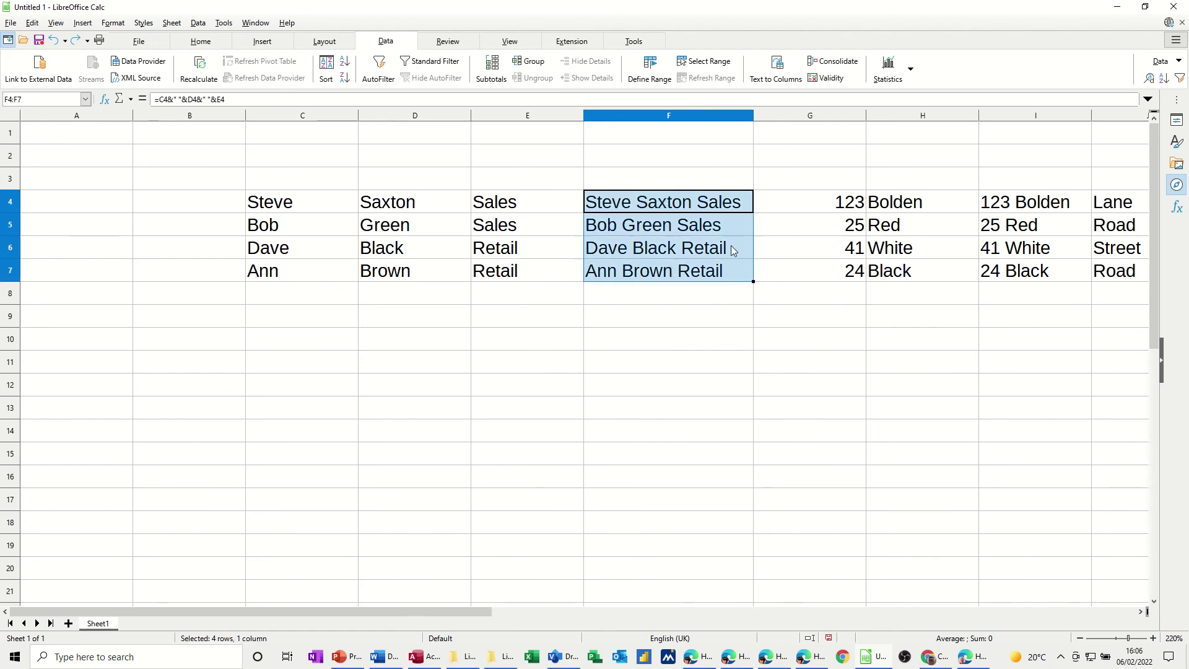